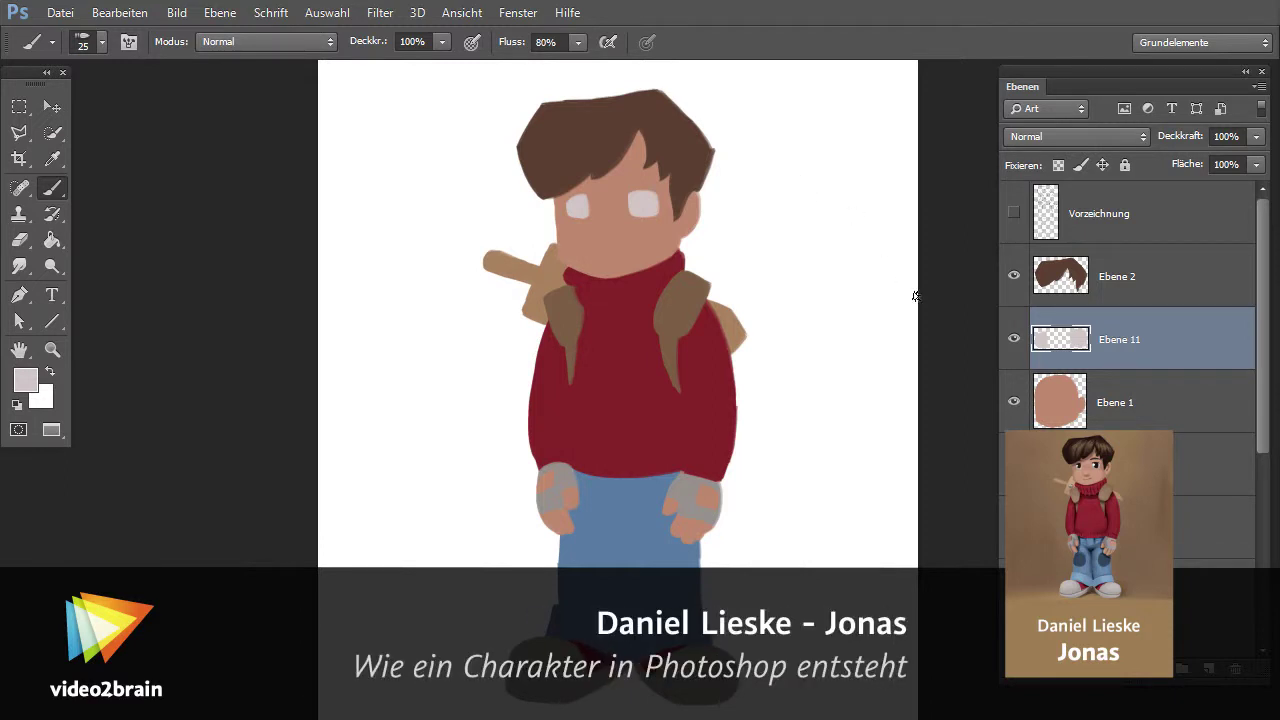
Lock transparent pixels on layers Ebene 2, 11, 1, 4, 7 and 6.
{"action": "left_click", "coordinate": [1056, 285]}
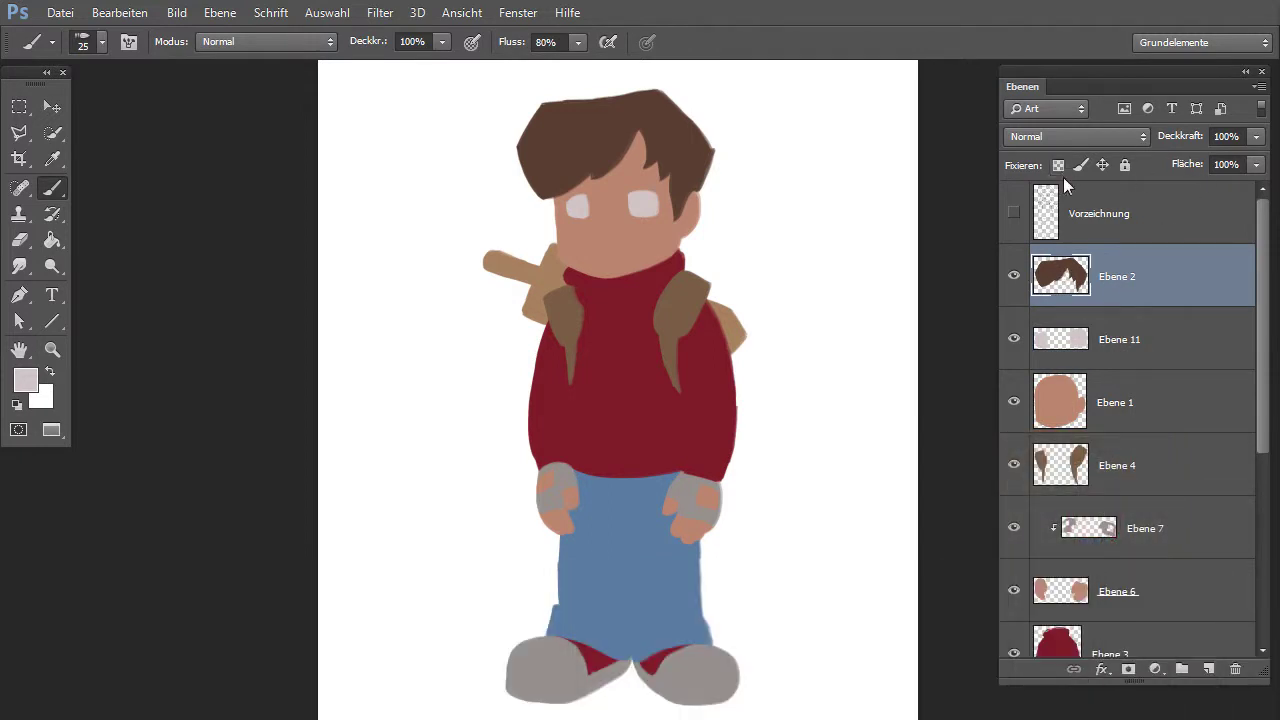
{"action": "left_click", "coordinate": [1073, 344]}
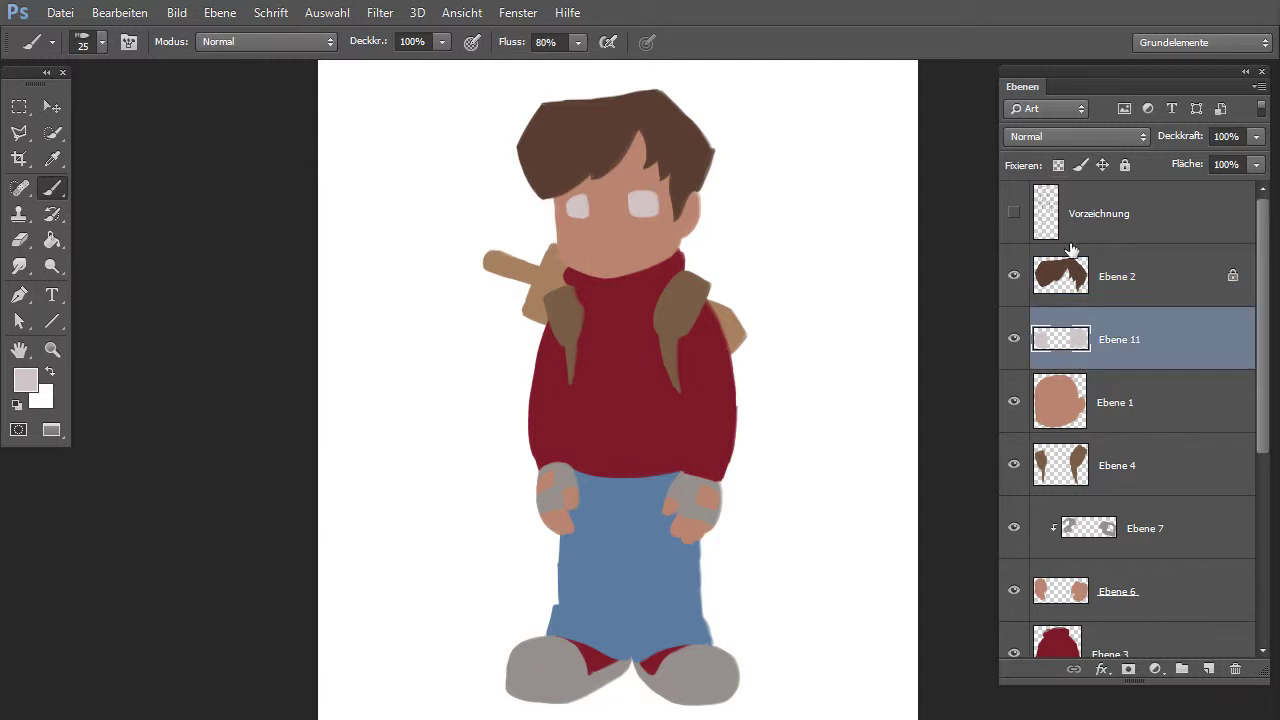
{"action": "key", "text": "alt+bracketleft"}
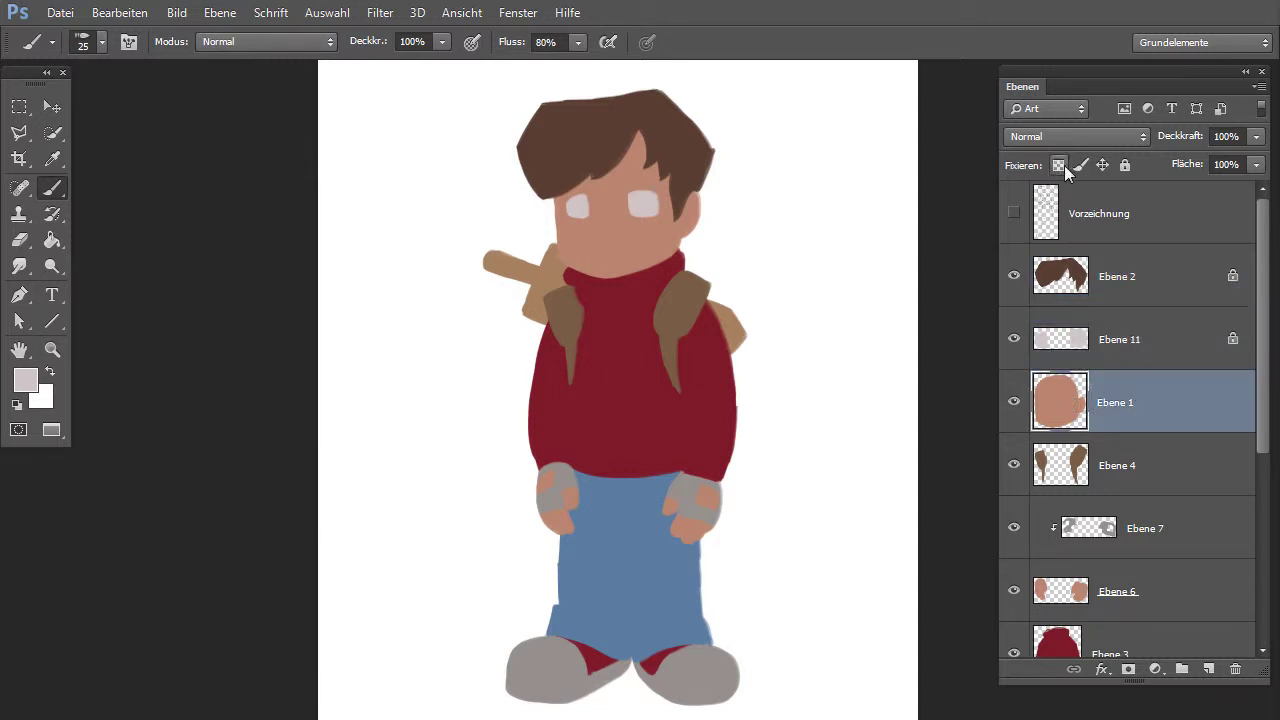
{"action": "left_click", "coordinate": [1080, 466]}
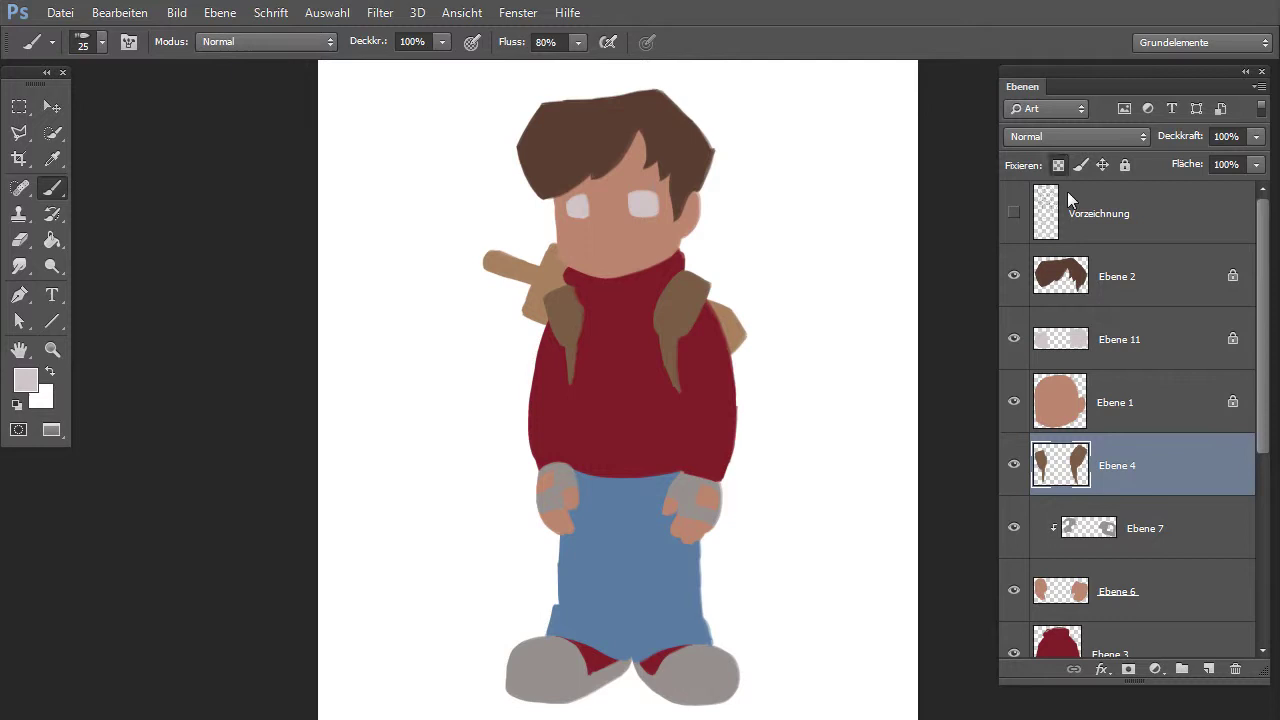
{"action": "left_click", "coordinate": [1098, 517]}
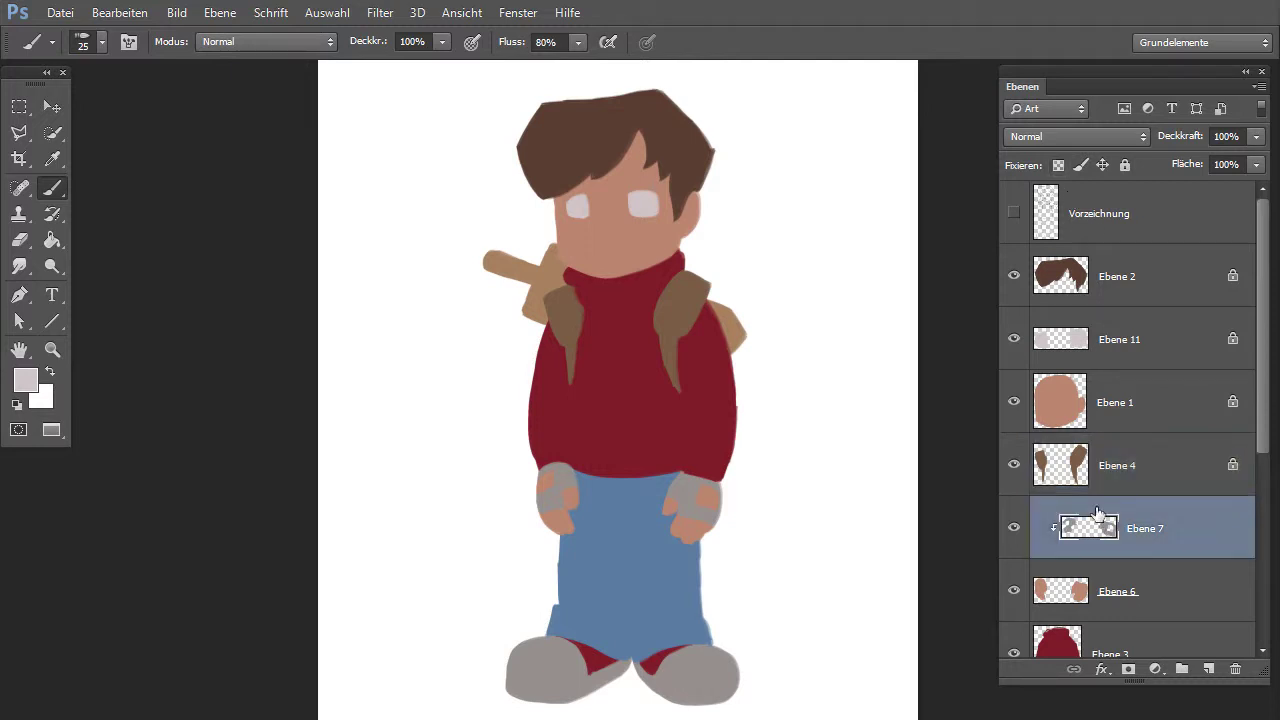
{"action": "left_click", "coordinate": [1077, 592]}
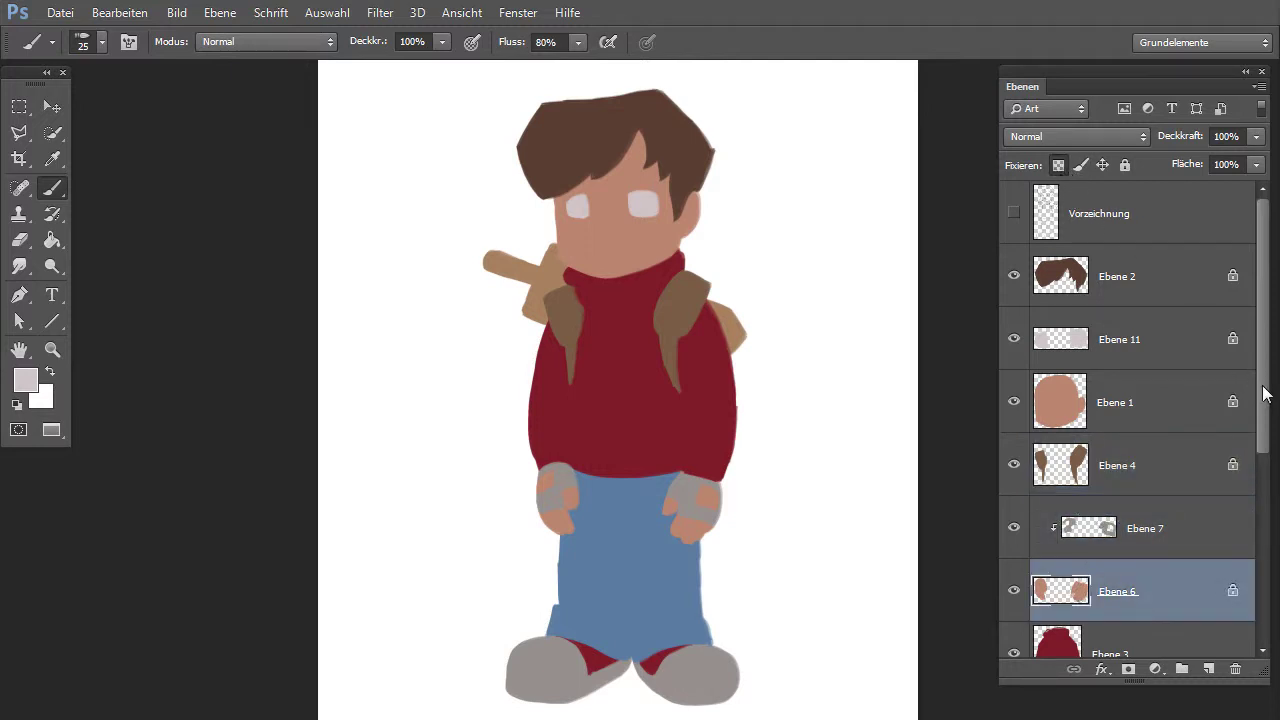
Lock transparent pixels on the lower layers Ebene 3, 5, 8, 10 and 9.
{"action": "scroll", "coordinate": [1087, 487], "scroll_direction": "down", "scroll_amount": 2}
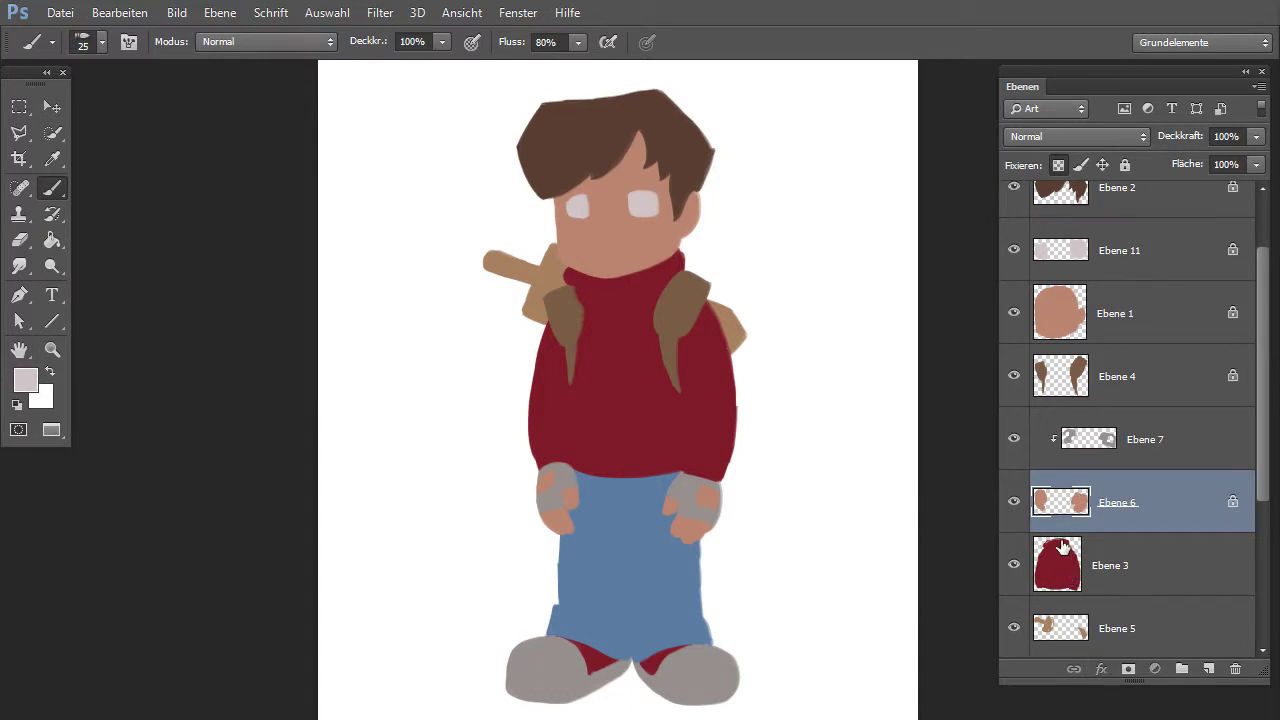
{"action": "left_click", "coordinate": [1062, 545]}
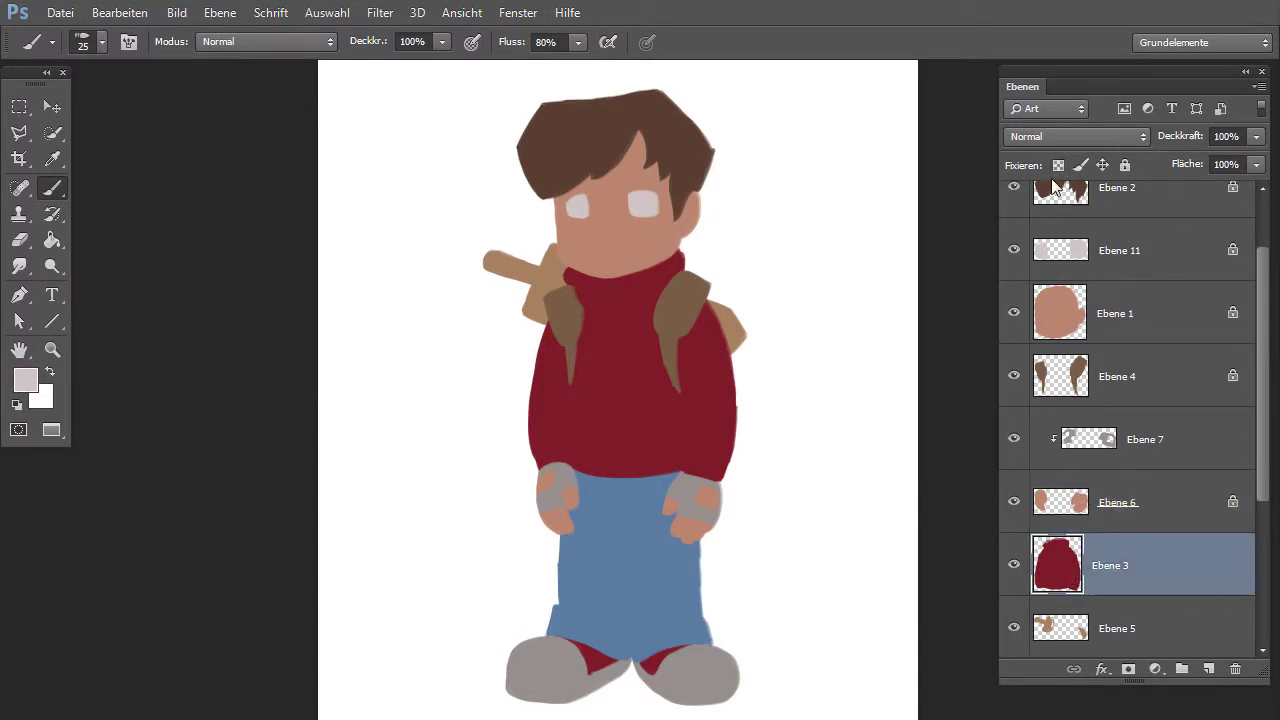
{"action": "left_click", "coordinate": [1072, 638]}
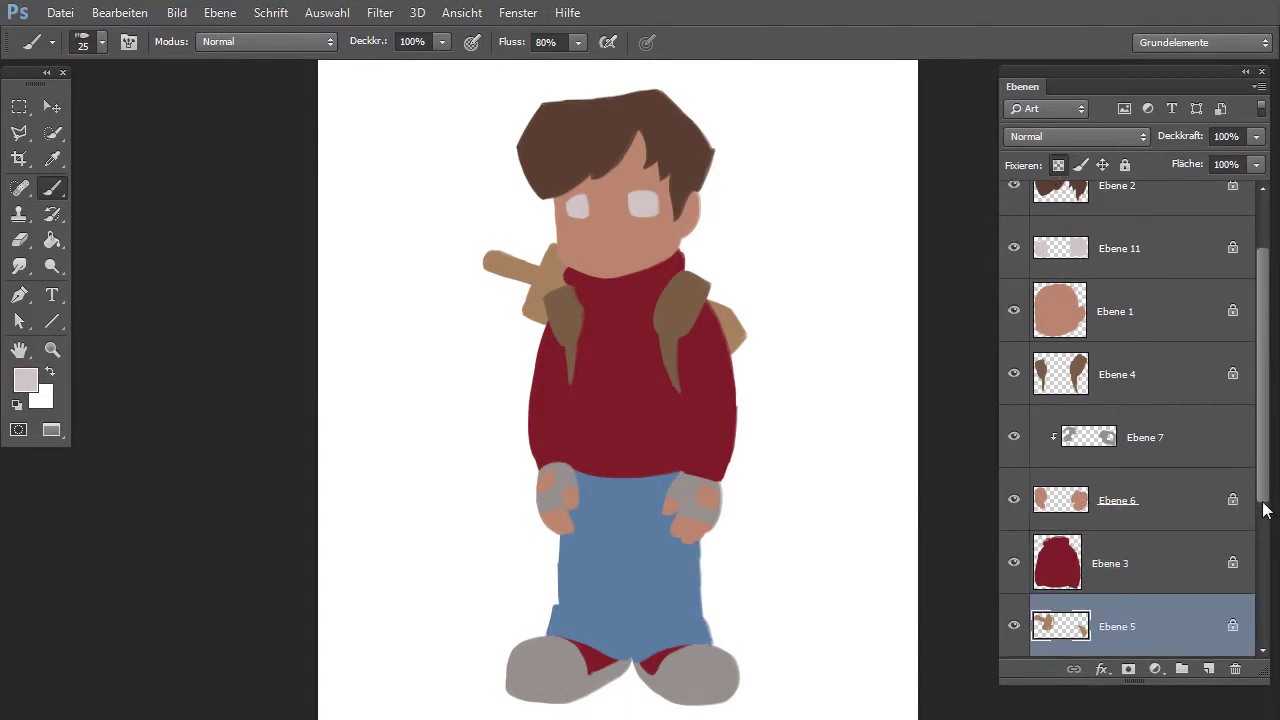
{"action": "scroll", "coordinate": [1265, 510], "scroll_direction": "down", "scroll_amount": 2}
{"action": "scroll", "coordinate": [1267, 530], "scroll_direction": "down", "scroll_amount": 1}
{"action": "left_click", "coordinate": [1172, 562]}
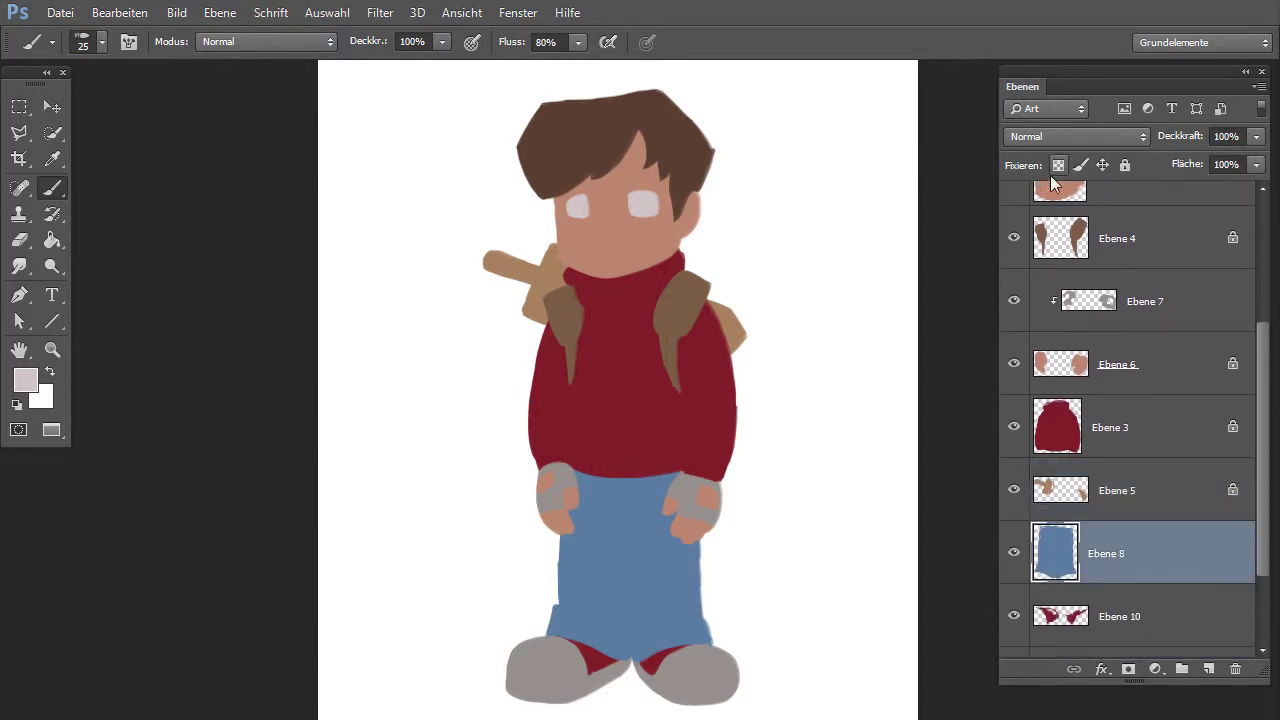
{"action": "left_click", "coordinate": [1066, 618]}
{"action": "scroll", "coordinate": [1265, 392], "scroll_direction": "down", "scroll_amount": 2}
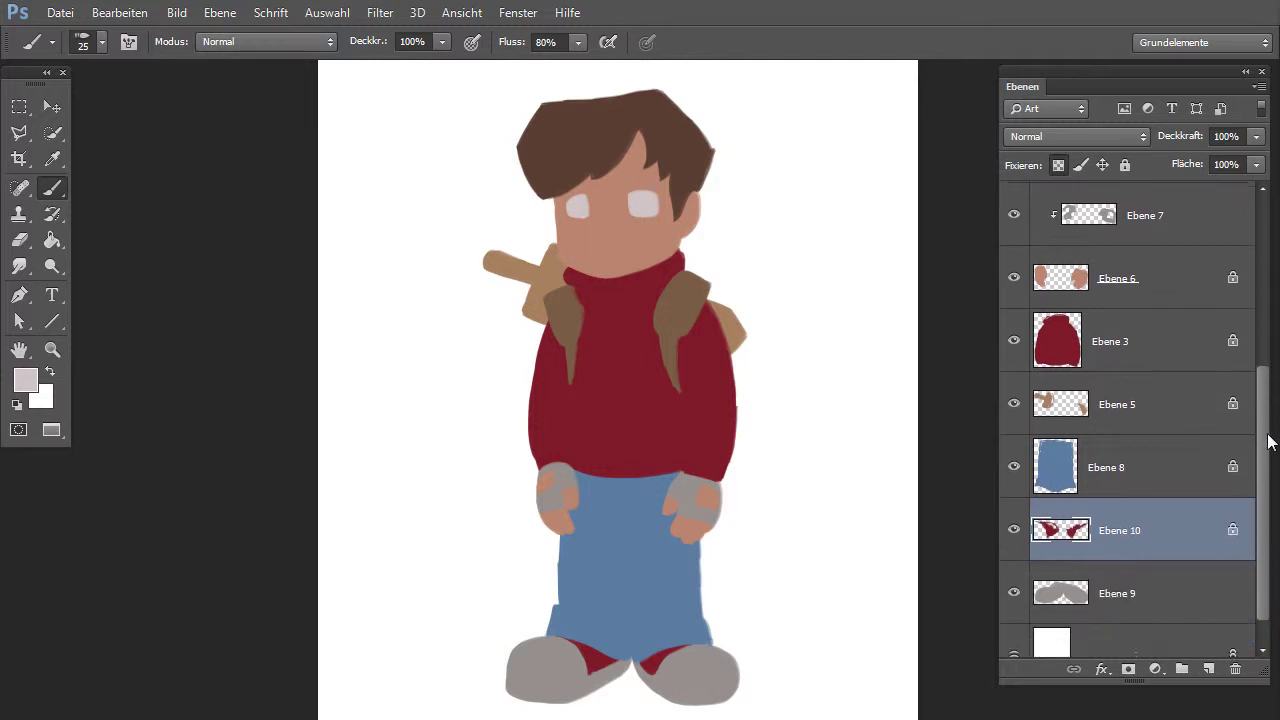
{"action": "left_click", "coordinate": [1100, 563]}
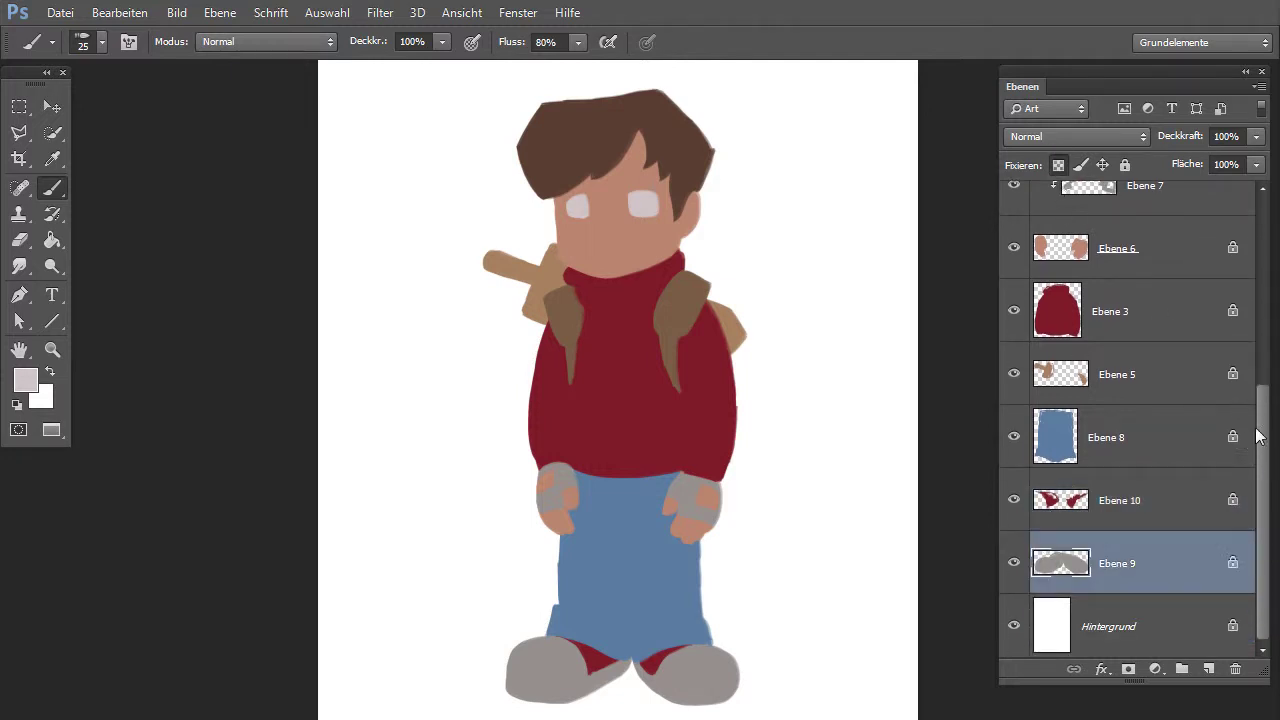
{"action": "left_click_drag", "start_coordinate": [1265, 445], "coordinate": [1262, 230]}
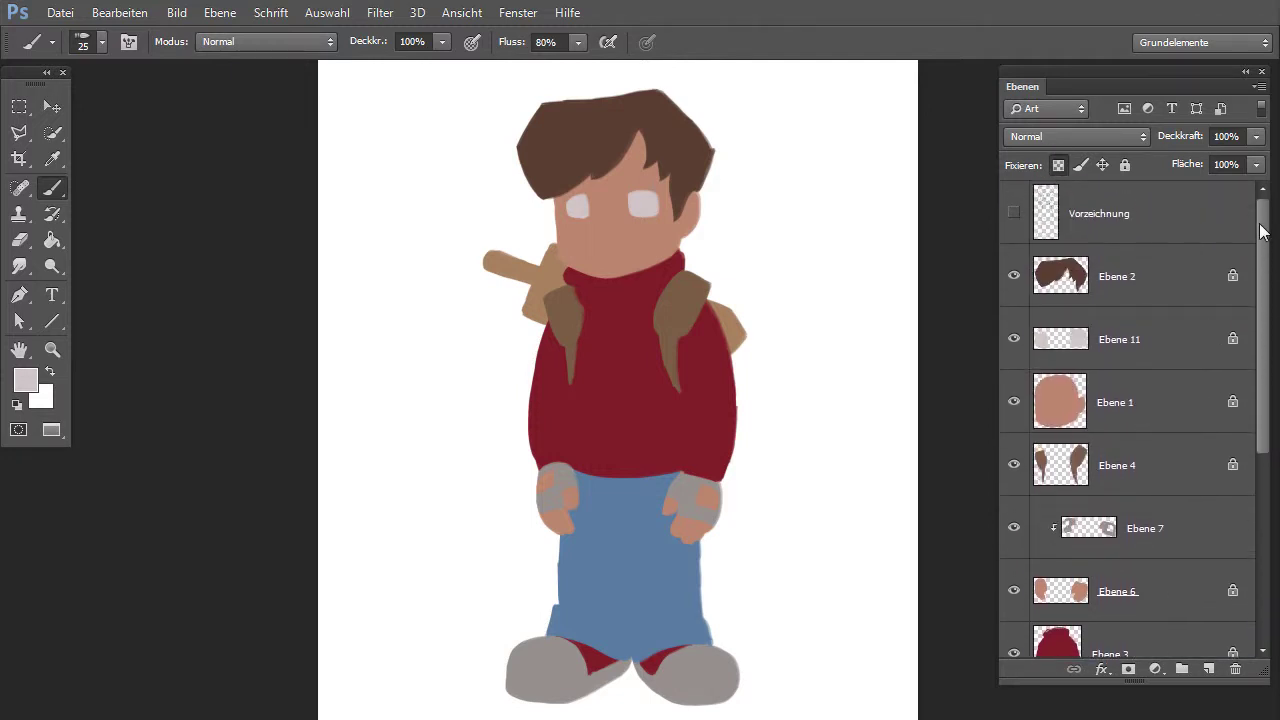
Select hair layer Ebene 2, zoom in on the face, and sample the hair brown.
{"action": "left_click", "coordinate": [1126, 286]}
{"action": "key", "text": "ctrl+plus"}
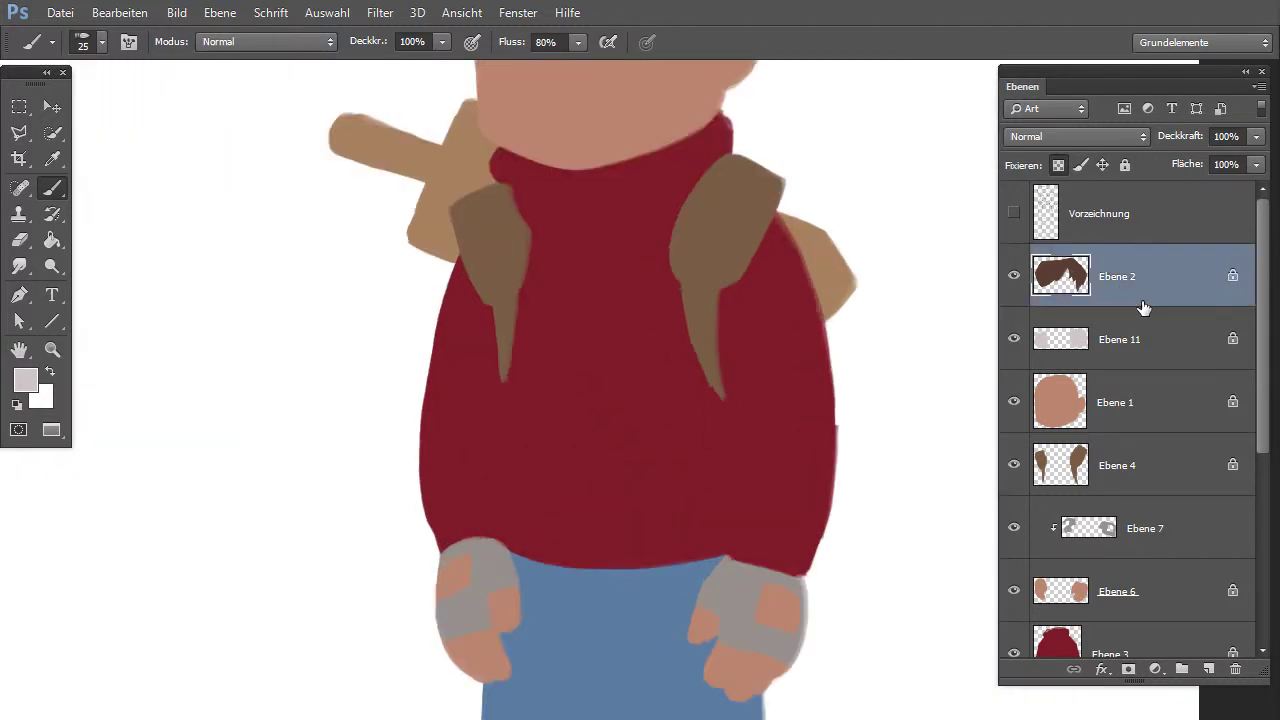
{"action": "key", "text": "ctrl+plus"}
{"action": "mouse_move", "coordinate": [700, 80]}
{"action": "left_mouse_down"}
{"action": "mouse_move", "coordinate": [717, 332]}
{"action": "mouse_move", "coordinate": [737, 363]}
{"action": "left_mouse_up"}
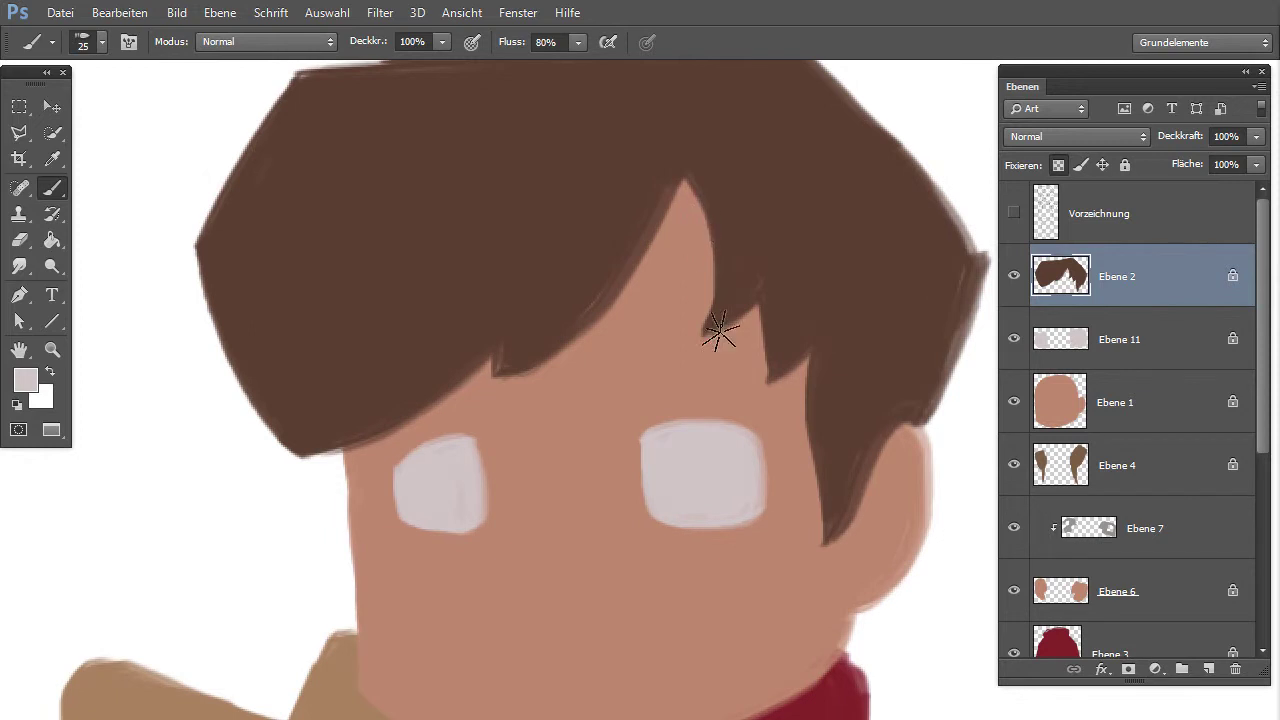
{"action": "left_click", "coordinate": [537, 225], "text": "alt"}
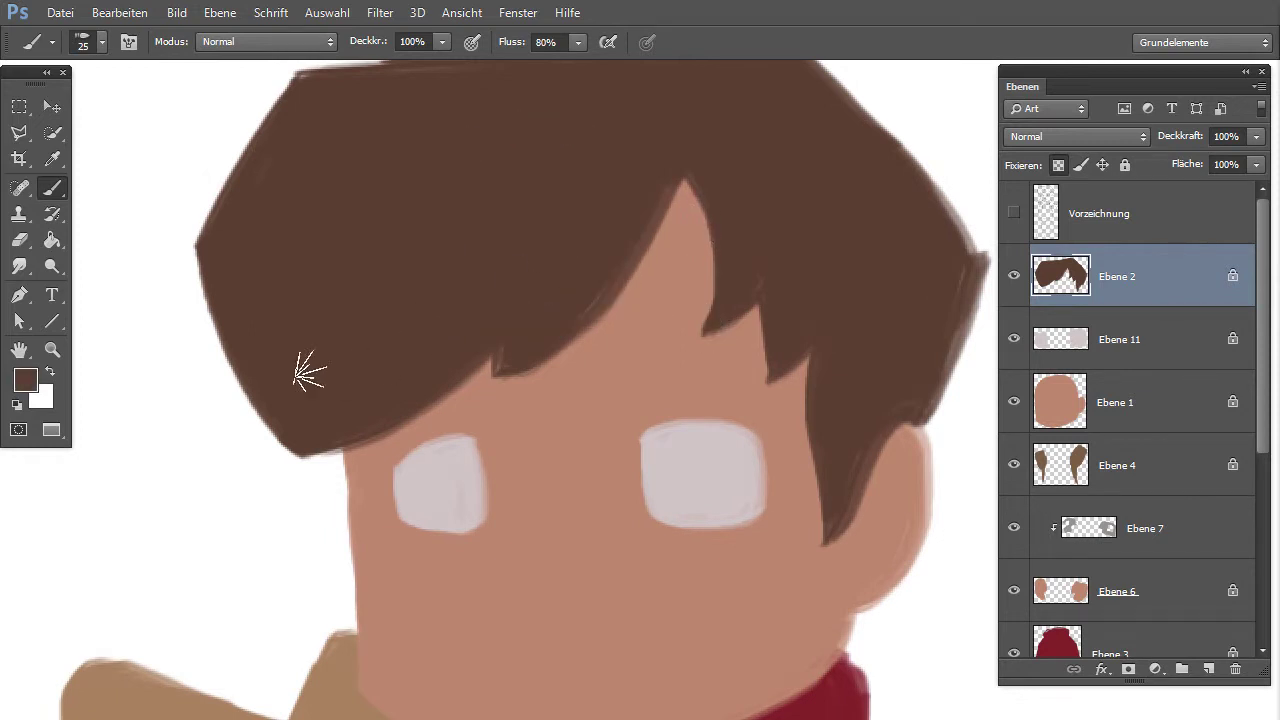
{"action": "left_click", "coordinate": [577, 195], "text": "alt"}
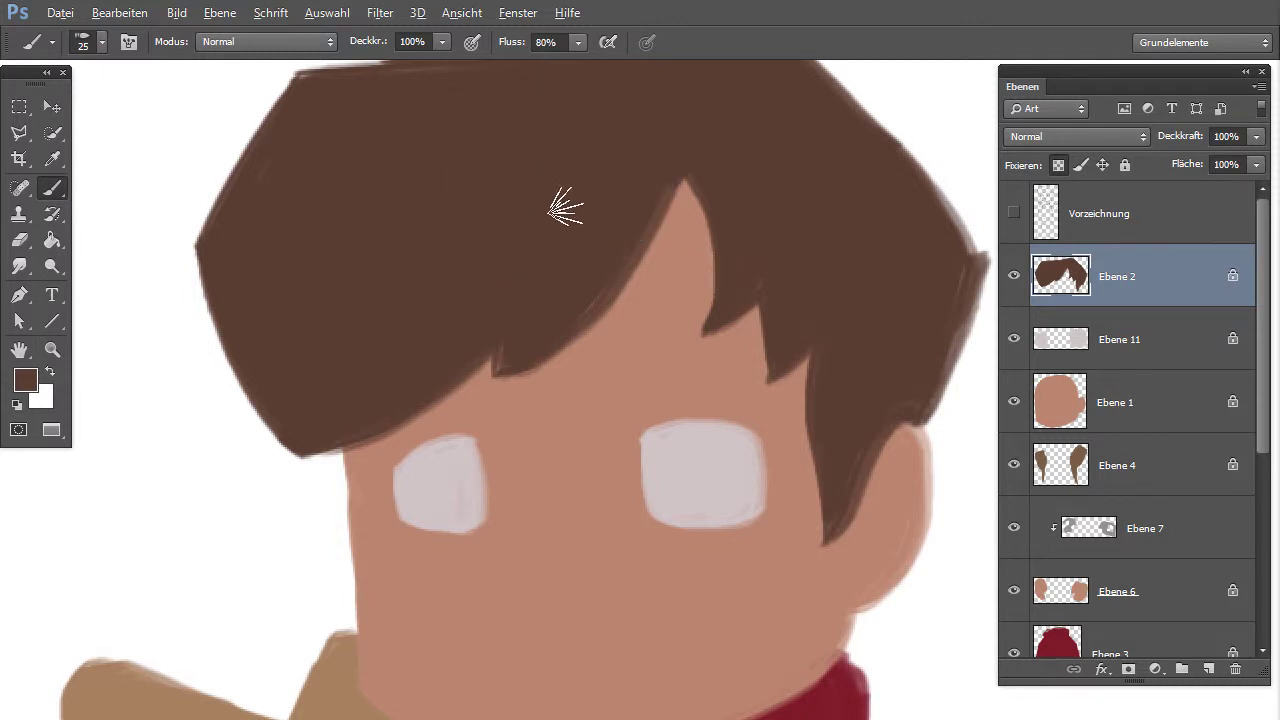
Darken the sampled brown to 3a271e as the foreground colour.
{"action": "key", "text": "i"}
{"action": "left_click", "coordinate": [367, 416]}
{"action": "left_click_drag", "start_coordinate": [370, 426], "coordinate": [368, 444]}
{"action": "left_click", "coordinate": [729, 242]}
Brush dark-brown shadows along the fringe edge and lower-left hair.
{"action": "key", "text": "b"}
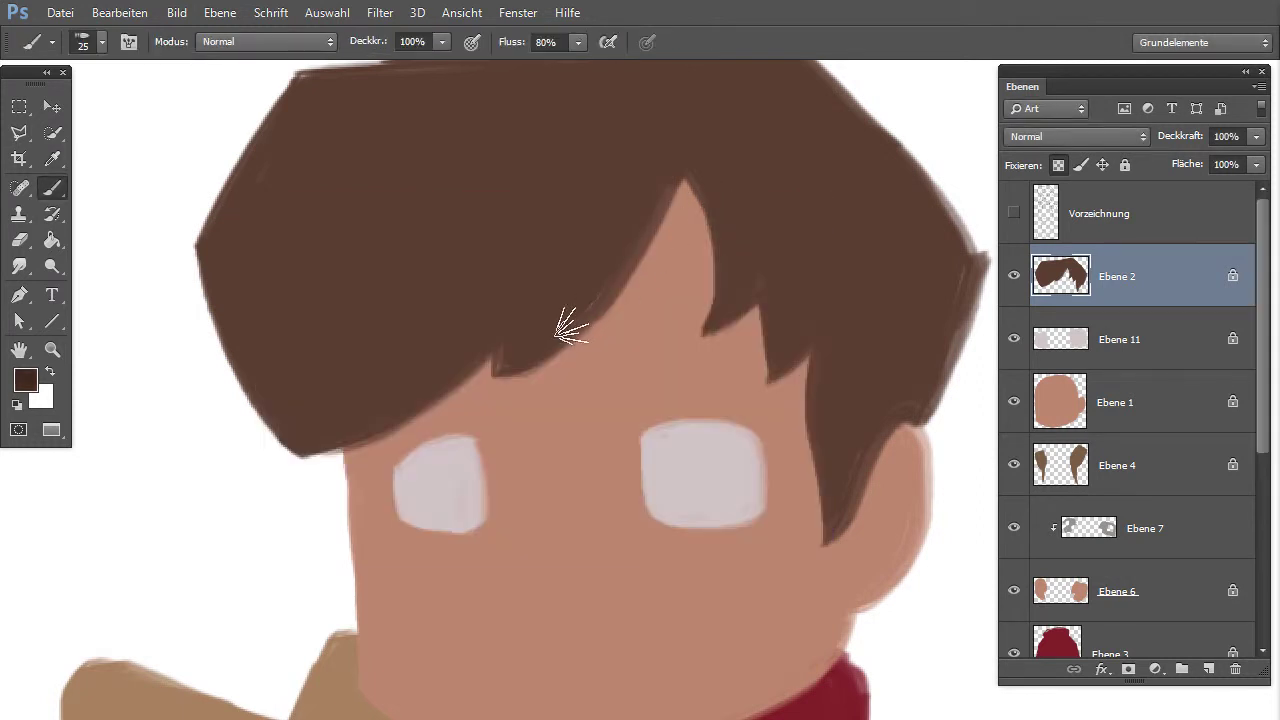
{"action": "left_click_drag", "start_coordinate": [514, 377], "coordinate": [603, 251]}
{"action": "mouse_move", "coordinate": [530, 373]}
{"action": "left_mouse_down"}
{"action": "mouse_move", "coordinate": [514, 363]}
{"action": "mouse_move", "coordinate": [580, 266]}
{"action": "mouse_move", "coordinate": [600, 206]}
{"action": "mouse_move", "coordinate": [630, 215]}
{"action": "mouse_move", "coordinate": [663, 189]}
{"action": "mouse_move", "coordinate": [609, 286]}
{"action": "mouse_move", "coordinate": [509, 366]}
{"action": "mouse_move", "coordinate": [600, 195]}
{"action": "left_mouse_up"}
{"action": "left_click_drag", "start_coordinate": [704, 103], "coordinate": [663, 206]}
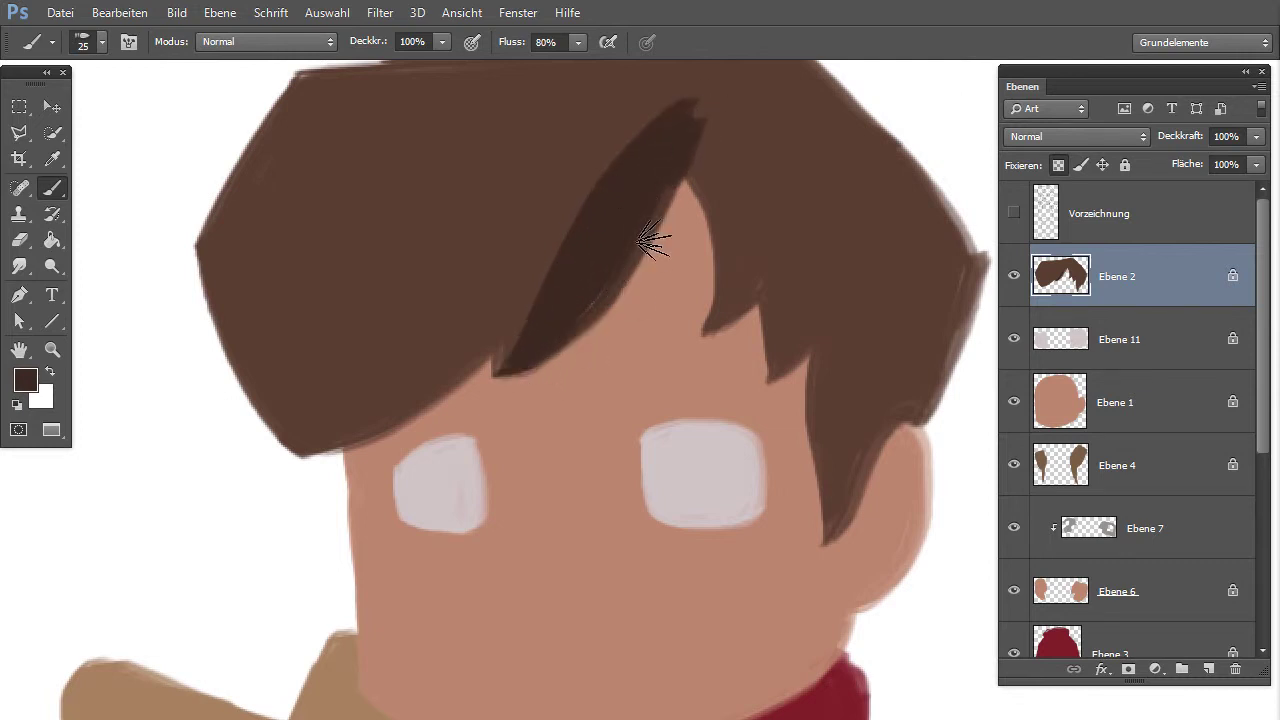
{"action": "left_click_drag", "start_coordinate": [300, 450], "coordinate": [470, 290]}
{"action": "mouse_move", "coordinate": [416, 372]}
{"action": "left_mouse_down"}
{"action": "mouse_move", "coordinate": [529, 194]}
{"action": "mouse_move", "coordinate": [560, 171]}
{"action": "mouse_move", "coordinate": [486, 354]}
{"action": "mouse_move", "coordinate": [498, 267]}
{"action": "mouse_move", "coordinate": [463, 377]}
{"action": "mouse_move", "coordinate": [414, 417]}
{"action": "mouse_move", "coordinate": [498, 255]}
{"action": "mouse_move", "coordinate": [565, 165]}
{"action": "mouse_move", "coordinate": [506, 371]}
{"action": "mouse_move", "coordinate": [536, 175]}
{"action": "mouse_move", "coordinate": [295, 465]}
{"action": "left_mouse_up"}
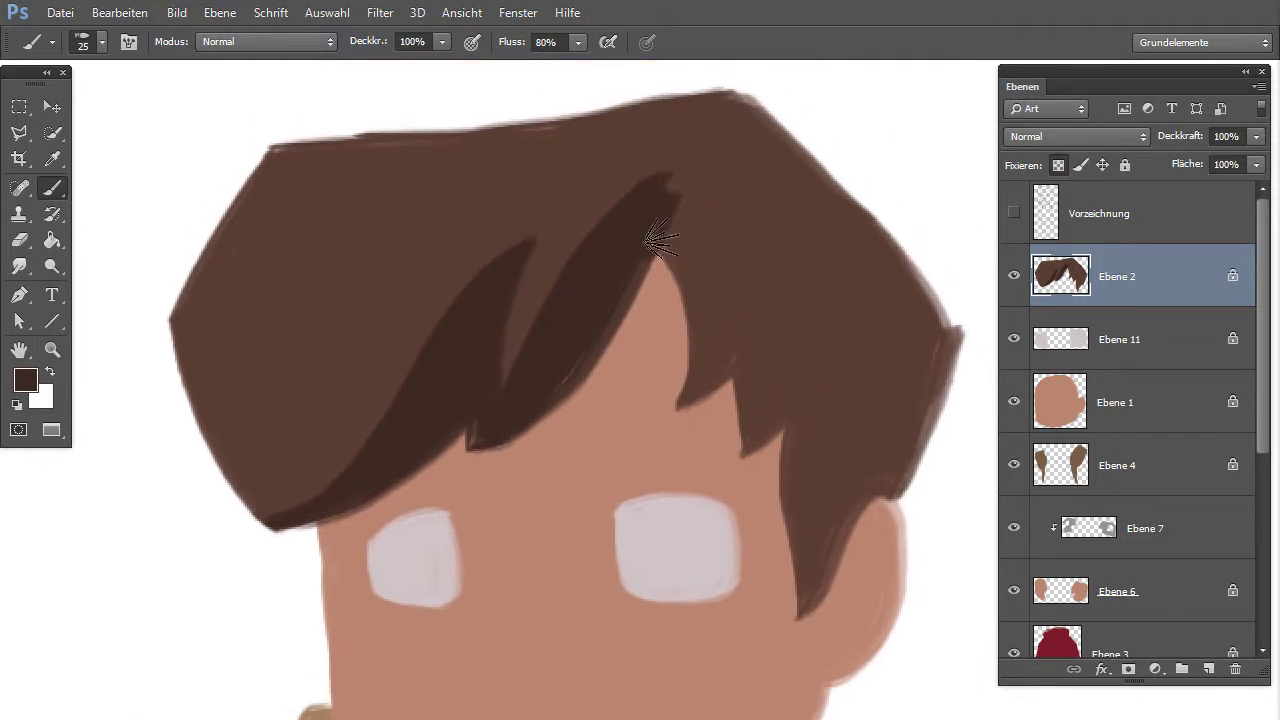
Paint curved and zigzag dark strands down the right side of the hair.
{"action": "left_click_drag", "start_coordinate": [657, 228], "coordinate": [705, 330]}
{"action": "mouse_move", "coordinate": [763, 294]}
{"action": "left_mouse_down"}
{"action": "mouse_move", "coordinate": [714, 371]}
{"action": "mouse_move", "coordinate": [675, 398]}
{"action": "left_mouse_up"}
{"action": "left_click_drag", "start_coordinate": [663, 210], "coordinate": [710, 378]}
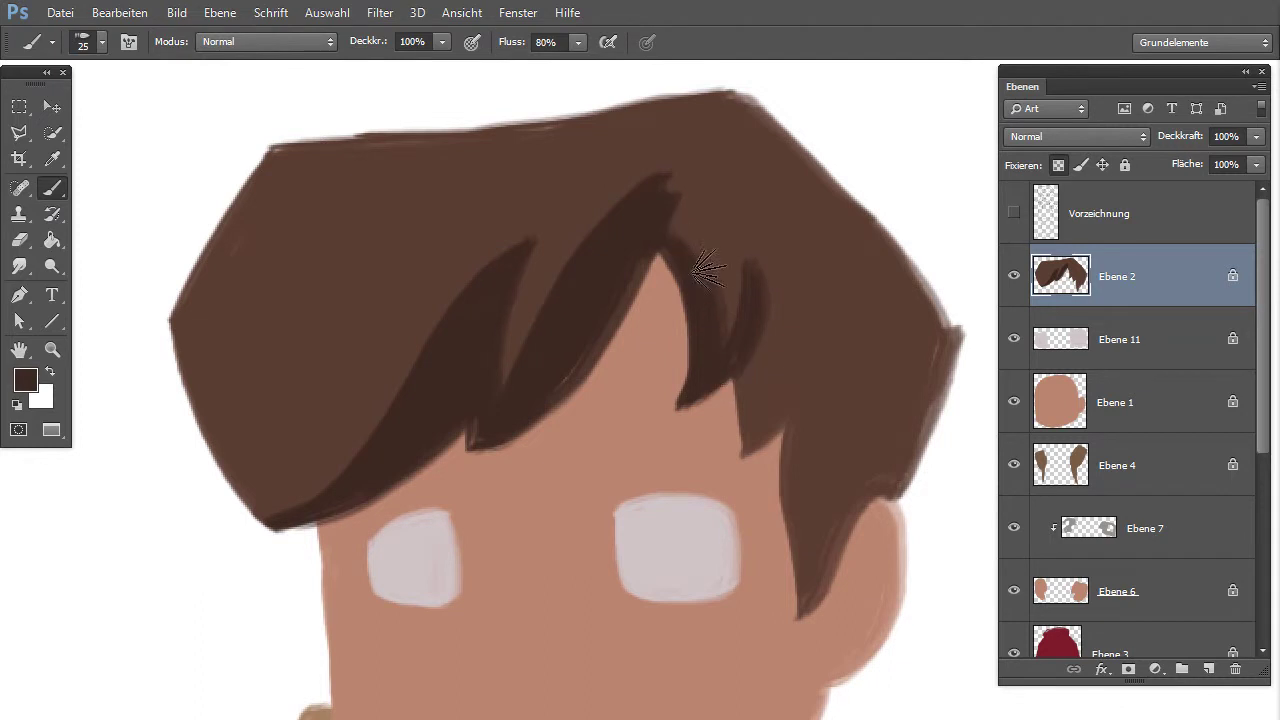
{"action": "left_click_drag", "start_coordinate": [800, 323], "coordinate": [770, 430]}
{"action": "mouse_move", "coordinate": [752, 335]}
{"action": "left_mouse_down"}
{"action": "mouse_move", "coordinate": [750, 430]}
{"action": "mouse_move", "coordinate": [797, 320]}
{"action": "mouse_move", "coordinate": [806, 622]}
{"action": "left_mouse_up"}
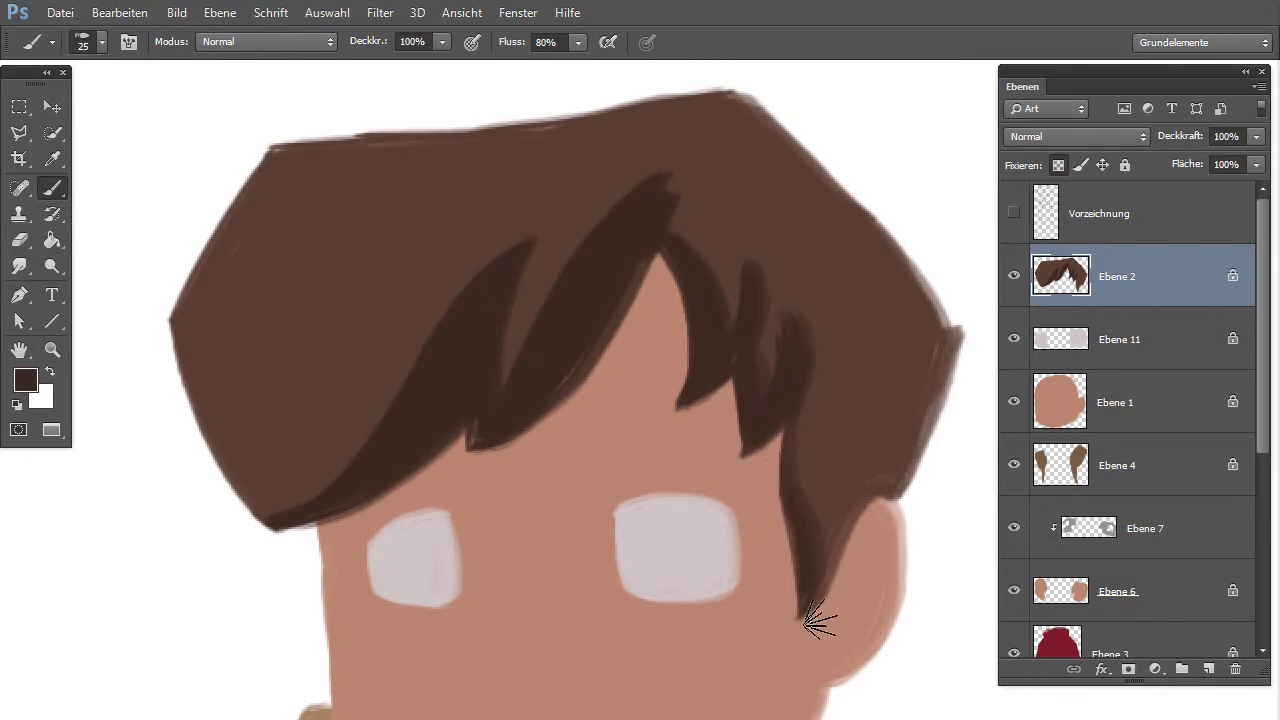
{"action": "left_click_drag", "start_coordinate": [957, 343], "coordinate": [903, 517]}
{"action": "mouse_move", "coordinate": [954, 337]}
{"action": "left_mouse_down"}
{"action": "mouse_move", "coordinate": [910, 438]}
{"action": "mouse_move", "coordinate": [908, 380]}
{"action": "mouse_move", "coordinate": [894, 508]}
{"action": "left_mouse_up"}
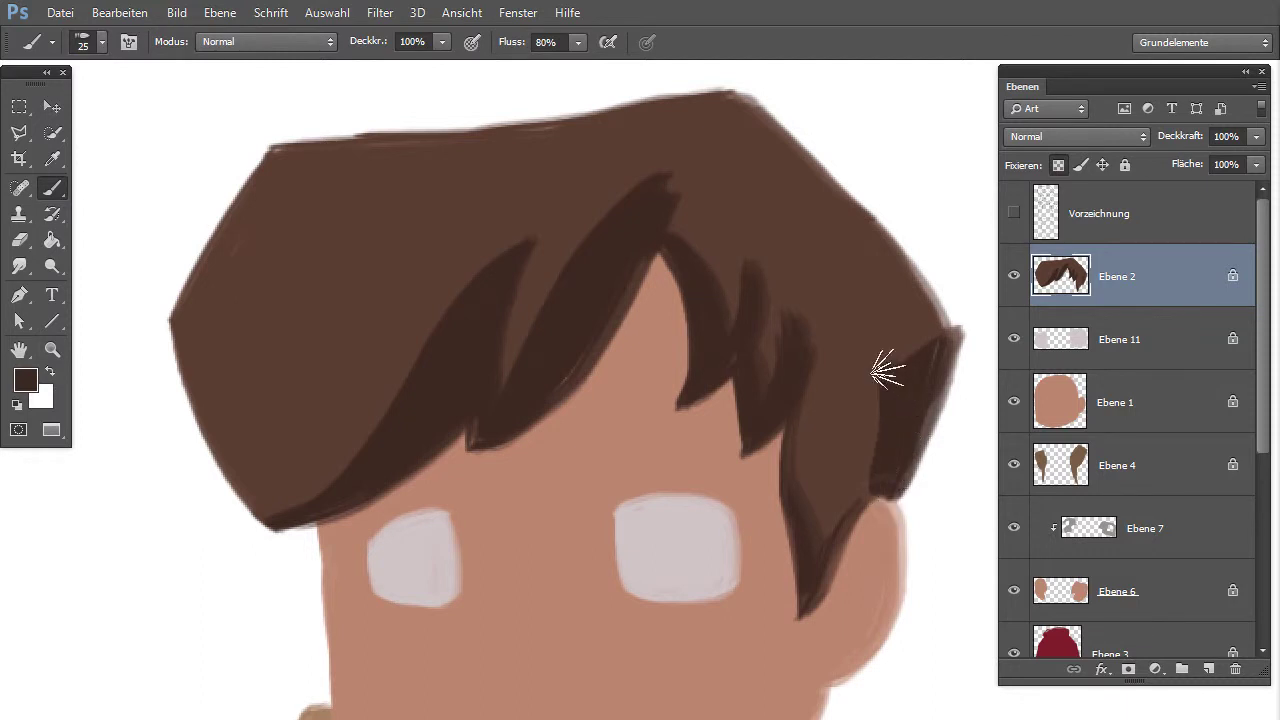
{"action": "left_click_drag", "start_coordinate": [878, 370], "coordinate": [871, 491]}
{"action": "mouse_move", "coordinate": [808, 343]}
{"action": "left_mouse_down"}
{"action": "mouse_move", "coordinate": [858, 470]}
{"action": "mouse_move", "coordinate": [814, 414]}
{"action": "mouse_move", "coordinate": [831, 443]}
{"action": "left_mouse_up"}
{"action": "left_click_drag", "start_coordinate": [810, 358], "coordinate": [871, 366]}
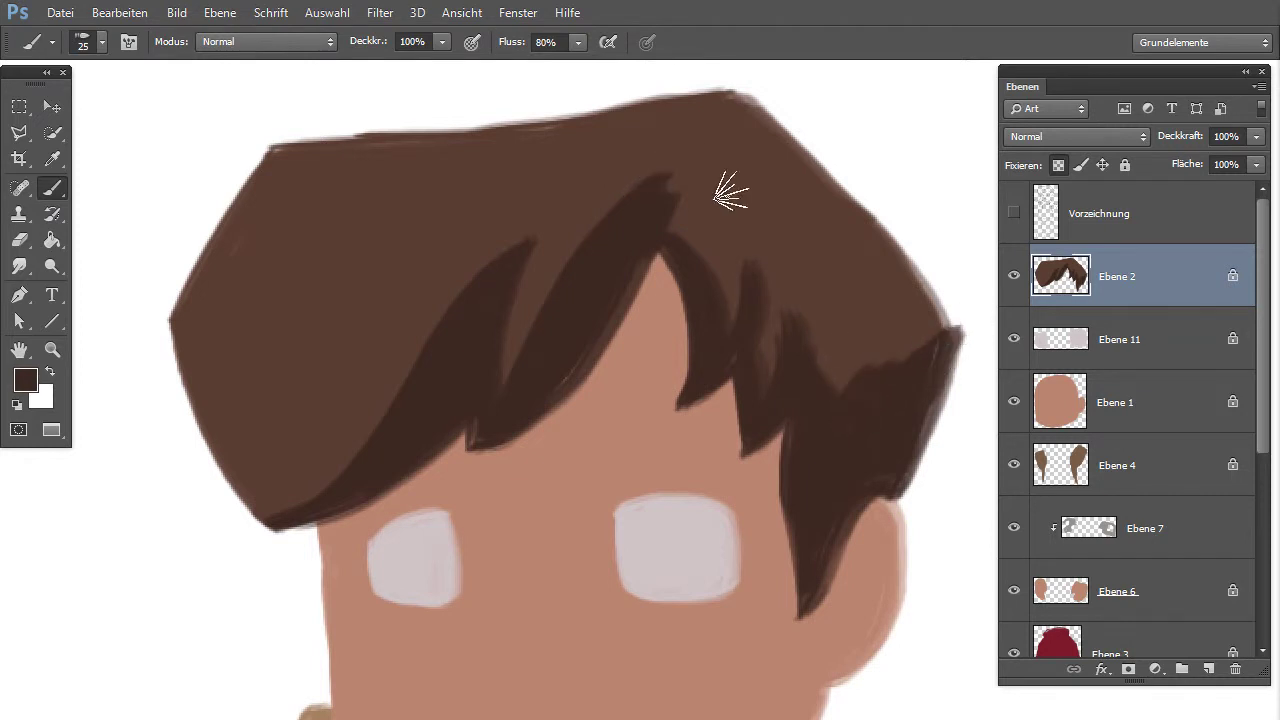
Add dark streaks along the upper-right hair edge.
{"action": "left_click_drag", "start_coordinate": [748, 91], "coordinate": [780, 149]}
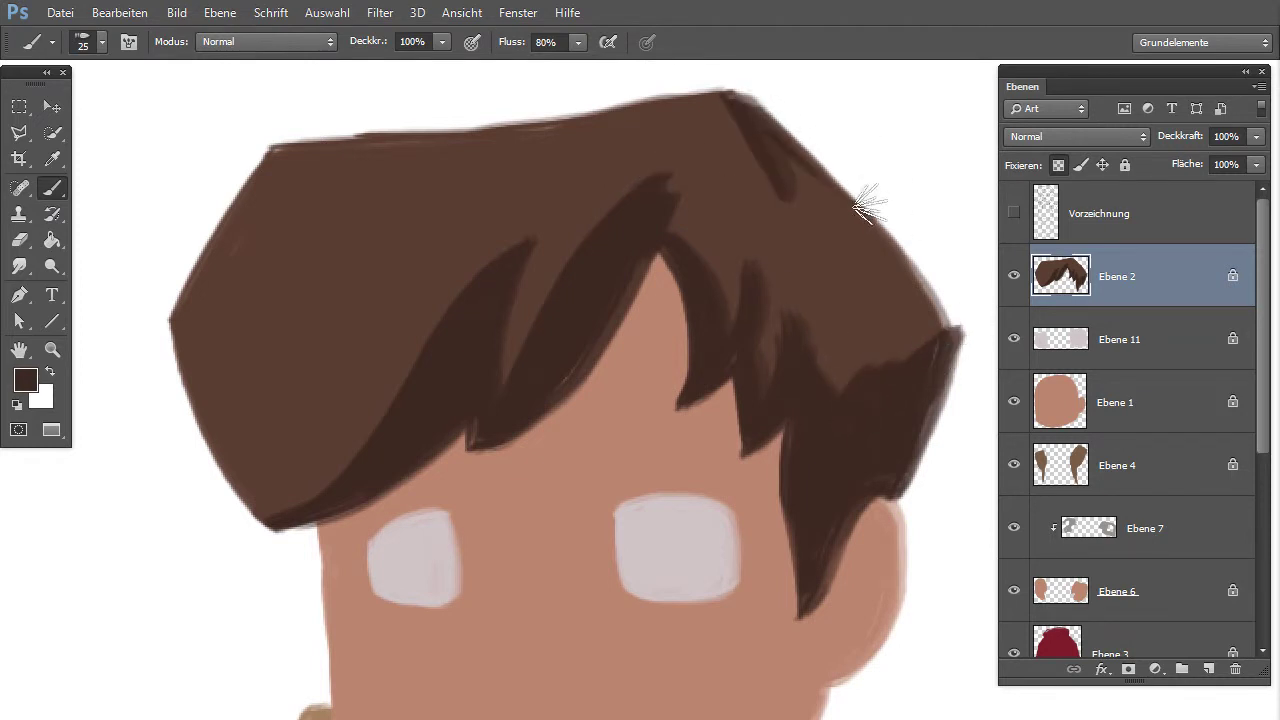
{"action": "left_click_drag", "start_coordinate": [800, 206], "coordinate": [825, 268]}
{"action": "mouse_move", "coordinate": [777, 149]}
{"action": "left_mouse_down"}
{"action": "mouse_move", "coordinate": [781, 177]}
{"action": "mouse_move", "coordinate": [870, 214]}
{"action": "left_mouse_up"}
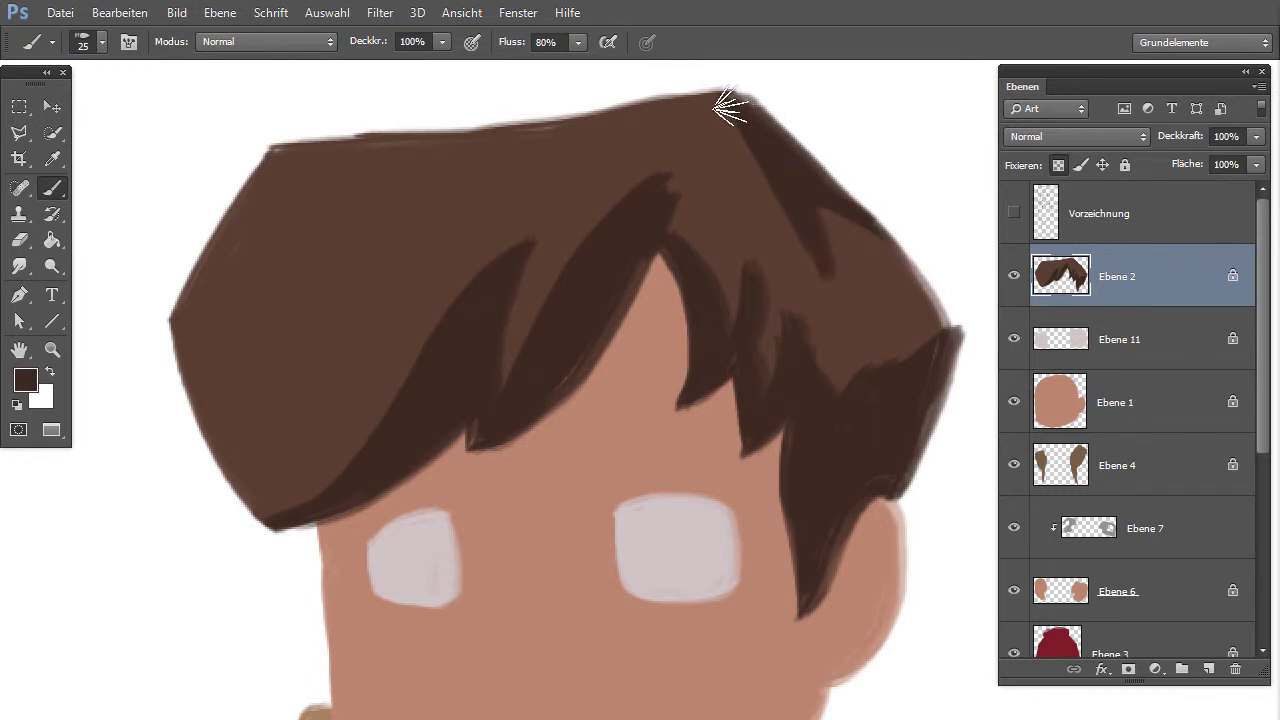
{"action": "left_click_drag", "start_coordinate": [728, 100], "coordinate": [735, 228]}
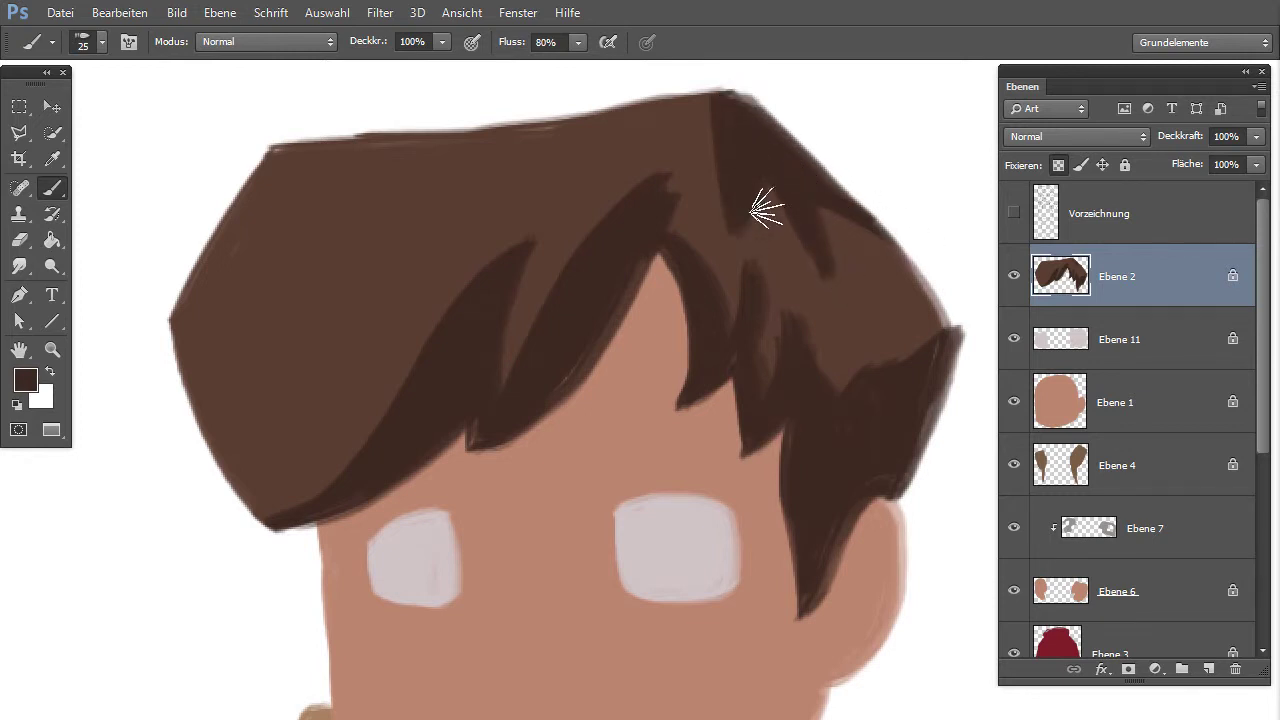
Darken the left side of the hair, covering most lighter streaks in dark brown.
{"action": "left_click_drag", "start_coordinate": [460, 190], "coordinate": [330, 480]}
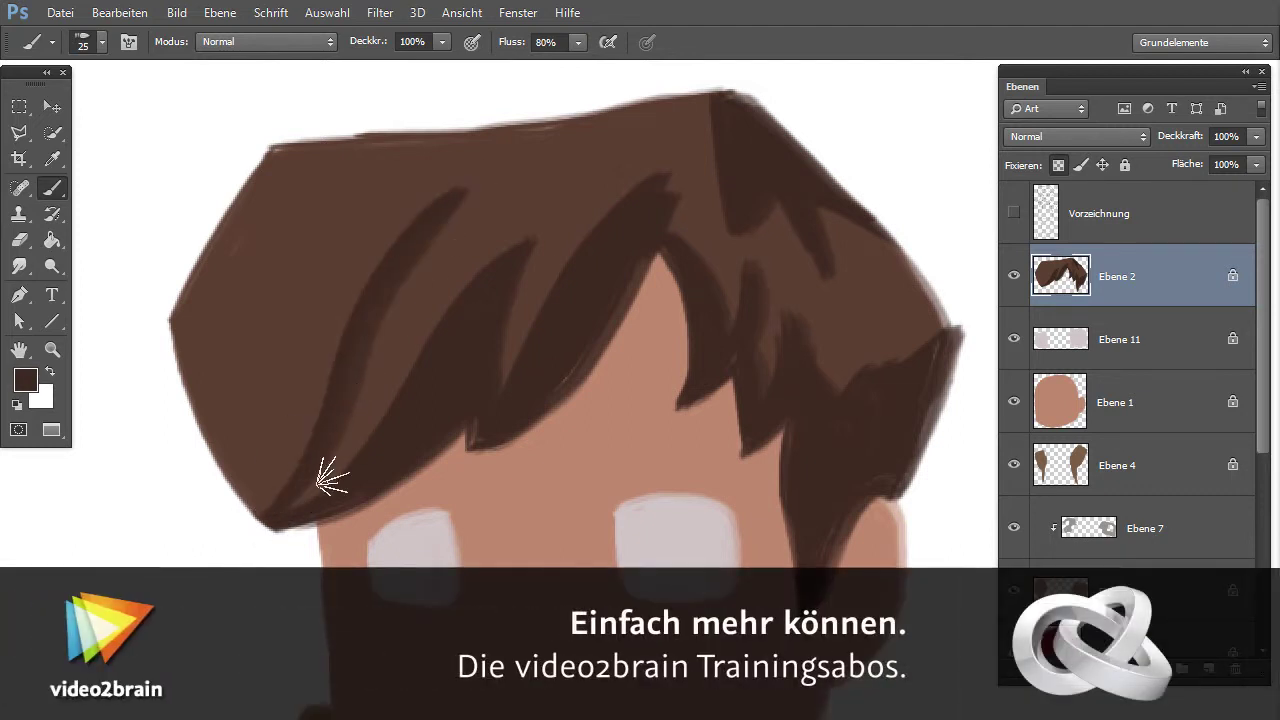
{"action": "left_click_drag", "start_coordinate": [335, 272], "coordinate": [420, 130]}
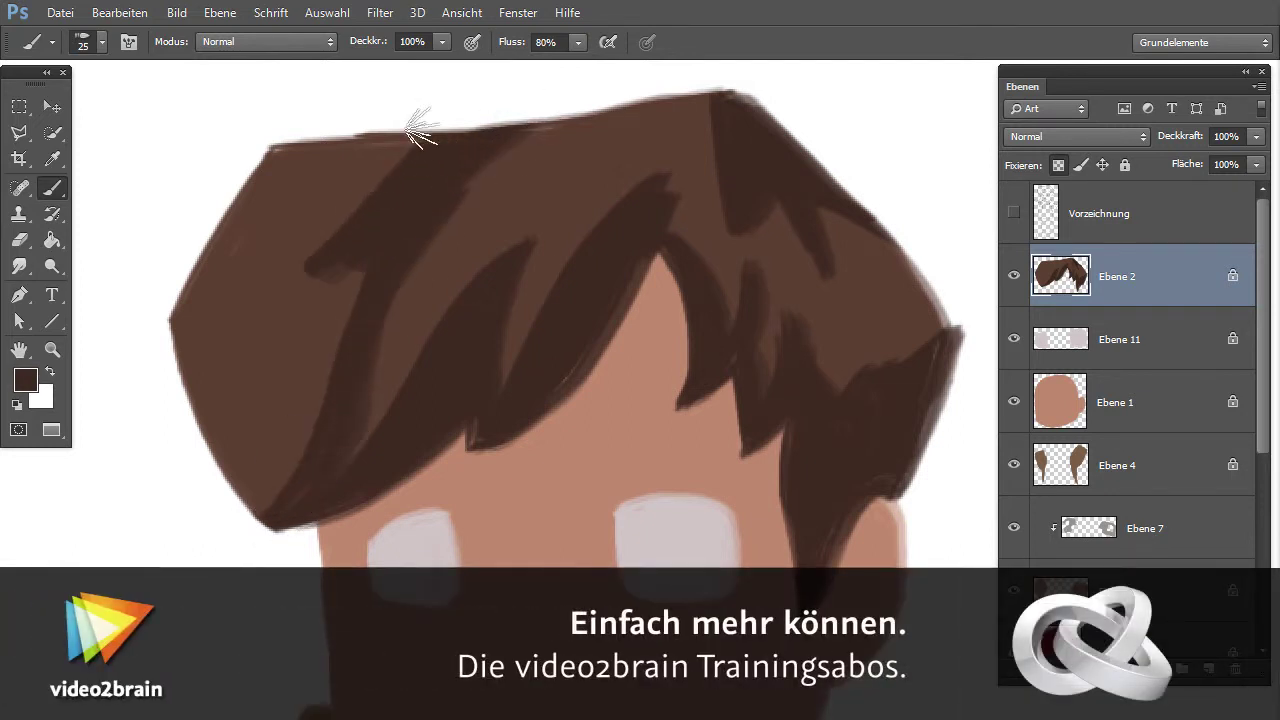
{"action": "mouse_move", "coordinate": [251, 257]}
{"action": "left_mouse_down"}
{"action": "mouse_move", "coordinate": [180, 323]}
{"action": "mouse_move", "coordinate": [175, 420]}
{"action": "left_mouse_up"}
{"action": "left_click_drag", "start_coordinate": [229, 323], "coordinate": [270, 490]}
{"action": "mouse_move", "coordinate": [343, 241]}
{"action": "left_mouse_down"}
{"action": "mouse_move", "coordinate": [337, 286]}
{"action": "mouse_move", "coordinate": [229, 491]}
{"action": "left_mouse_up"}
{"action": "mouse_move", "coordinate": [357, 458]}
{"action": "left_mouse_down"}
{"action": "mouse_move", "coordinate": [394, 263]}
{"action": "mouse_move", "coordinate": [423, 263]}
{"action": "left_mouse_up"}
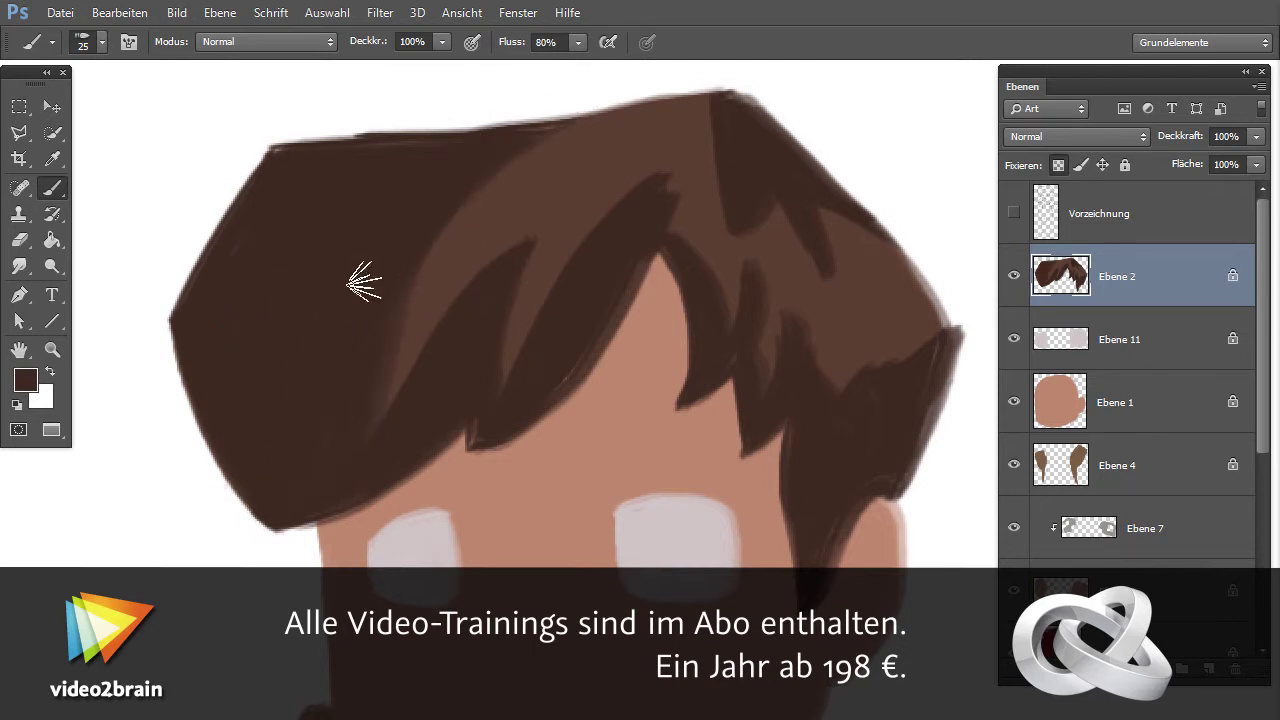
{"action": "mouse_move", "coordinate": [370, 425]}
{"action": "left_mouse_down"}
{"action": "mouse_move", "coordinate": [510, 243]}
{"action": "mouse_move", "coordinate": [505, 380]}
{"action": "left_mouse_up"}
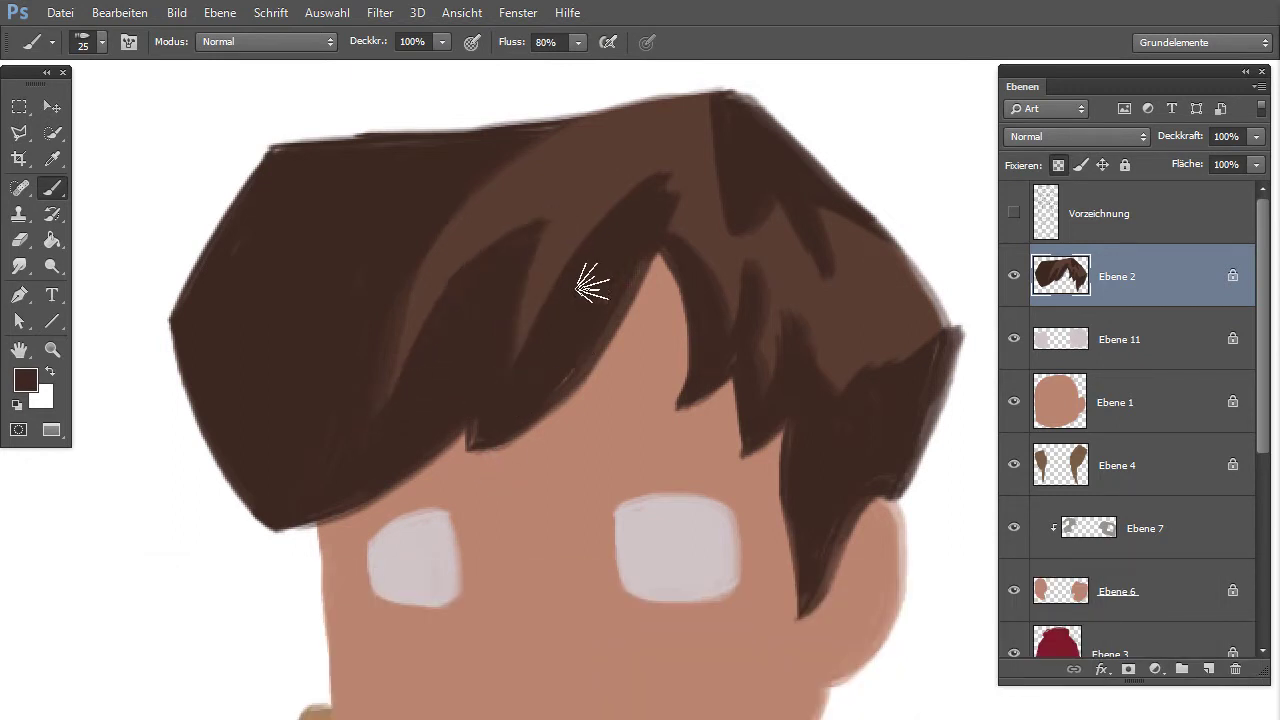
Paint a dark-brown stroke along the hair's top edge.
{"action": "mouse_move", "coordinate": [620, 108]}
{"action": "left_mouse_down"}
{"action": "mouse_move", "coordinate": [510, 158]}
{"action": "mouse_move", "coordinate": [600, 115]}
{"action": "mouse_move", "coordinate": [651, 109]}
{"action": "mouse_move", "coordinate": [563, 177]}
{"action": "mouse_move", "coordinate": [737, 86]}
{"action": "left_mouse_up"}
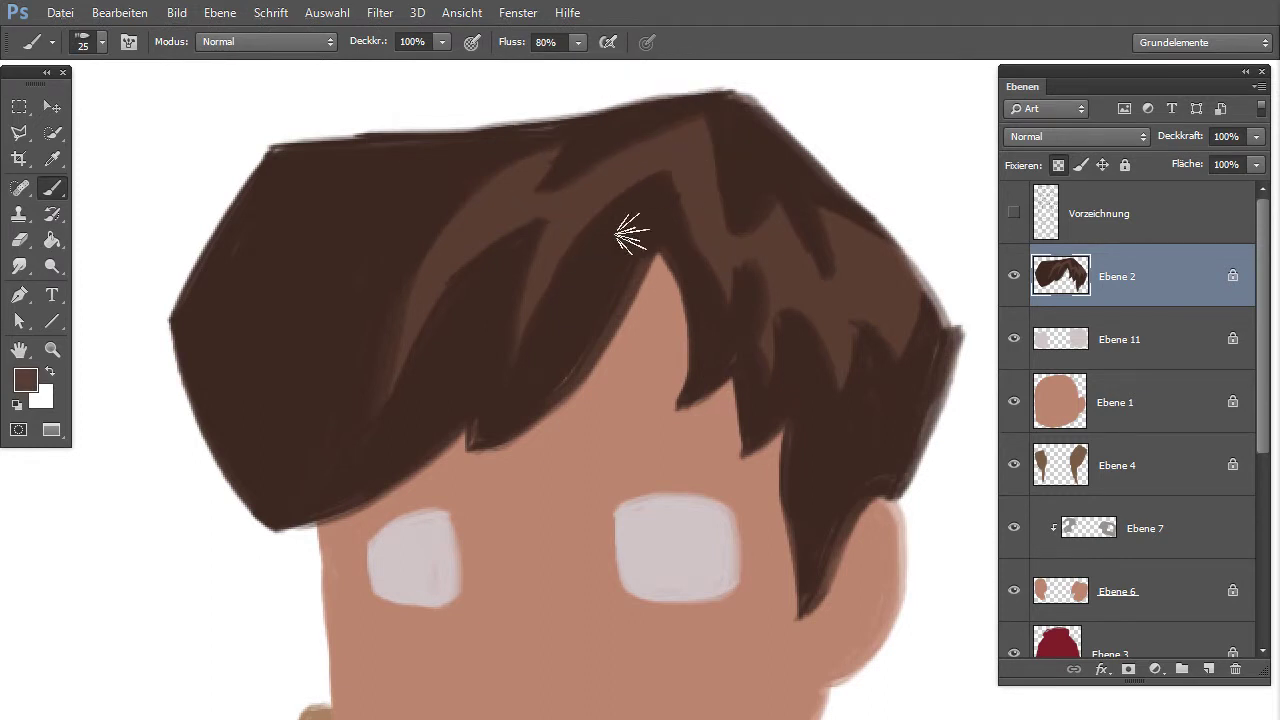
Paint lighter-brown strands into the fringe and down the left hair band.
{"action": "left_click_drag", "start_coordinate": [640, 168], "coordinate": [585, 290]}
{"action": "left_click_drag", "start_coordinate": [623, 186], "coordinate": [580, 329]}
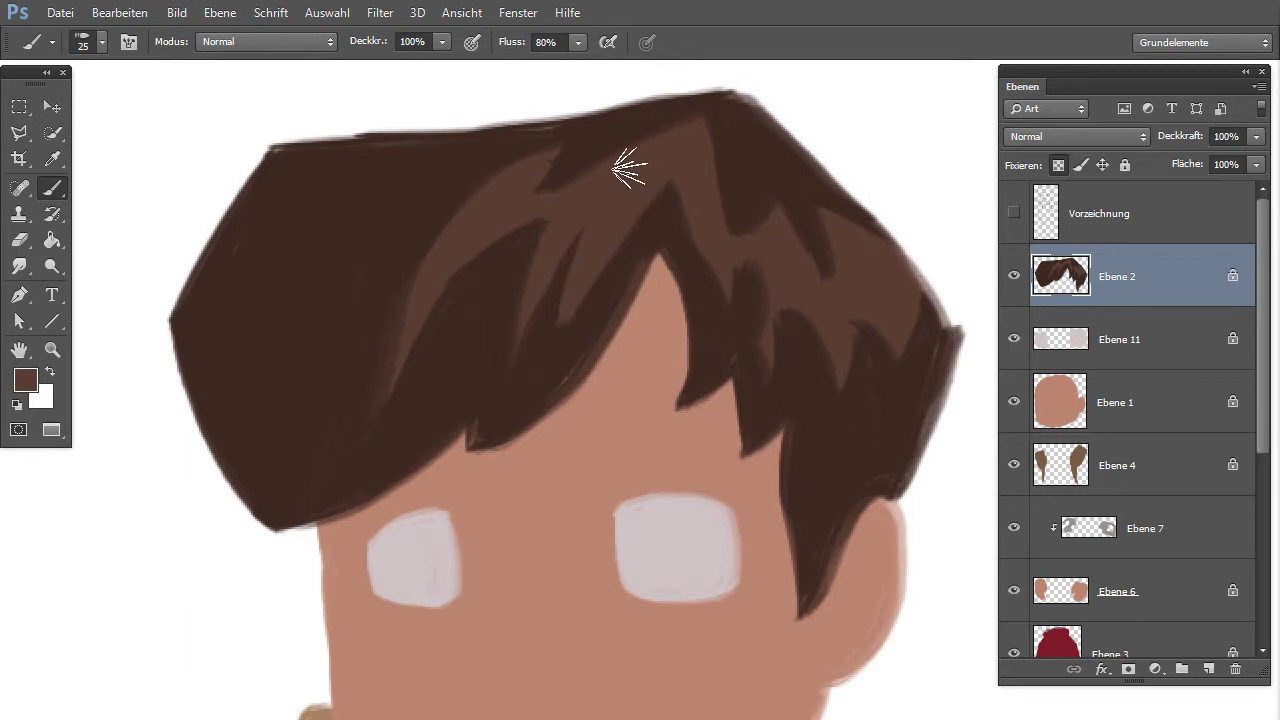
{"action": "left_click_drag", "start_coordinate": [383, 302], "coordinate": [366, 337]}
{"action": "mouse_move", "coordinate": [374, 289]}
{"action": "left_mouse_down"}
{"action": "mouse_move", "coordinate": [354, 374]}
{"action": "mouse_move", "coordinate": [400, 249]}
{"action": "mouse_move", "coordinate": [443, 214]}
{"action": "mouse_move", "coordinate": [442, 195]}
{"action": "left_mouse_up"}
{"action": "left_click_drag", "start_coordinate": [378, 245], "coordinate": [340, 405]}
{"action": "left_click_drag", "start_coordinate": [361, 297], "coordinate": [392, 230]}
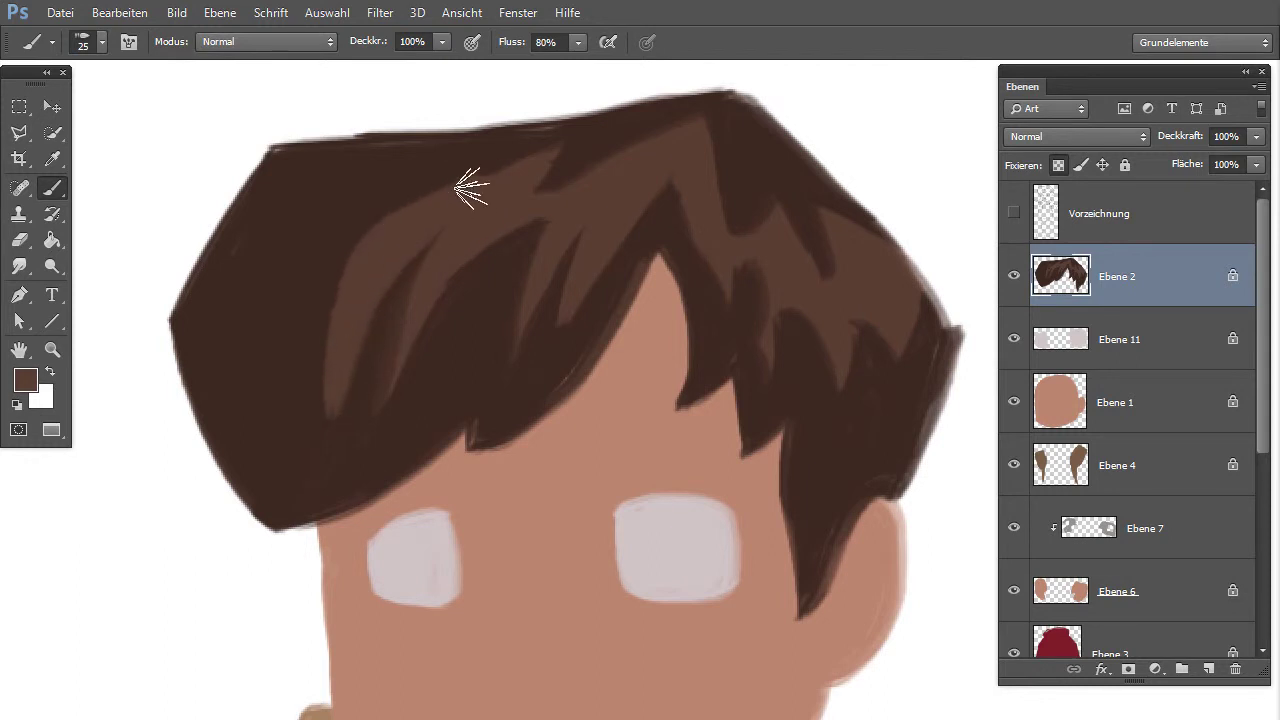
Refine right-side strands, resampling hair browns, and cover the top-right light streak in dark.
{"action": "mouse_move", "coordinate": [776, 189]}
{"action": "left_mouse_down"}
{"action": "mouse_move", "coordinate": [737, 251]}
{"action": "mouse_move", "coordinate": [751, 206]}
{"action": "mouse_move", "coordinate": [770, 266]}
{"action": "left_mouse_up"}
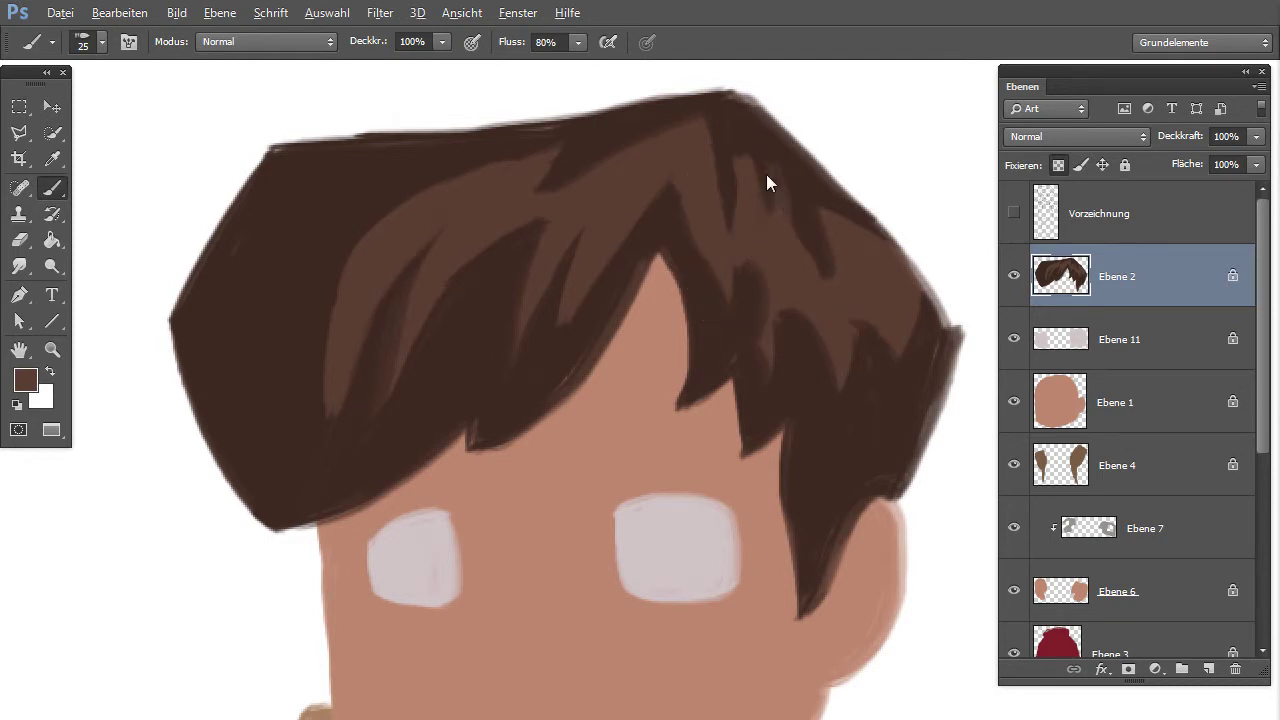
{"action": "left_click_drag", "start_coordinate": [805, 225], "coordinate": [832, 275]}
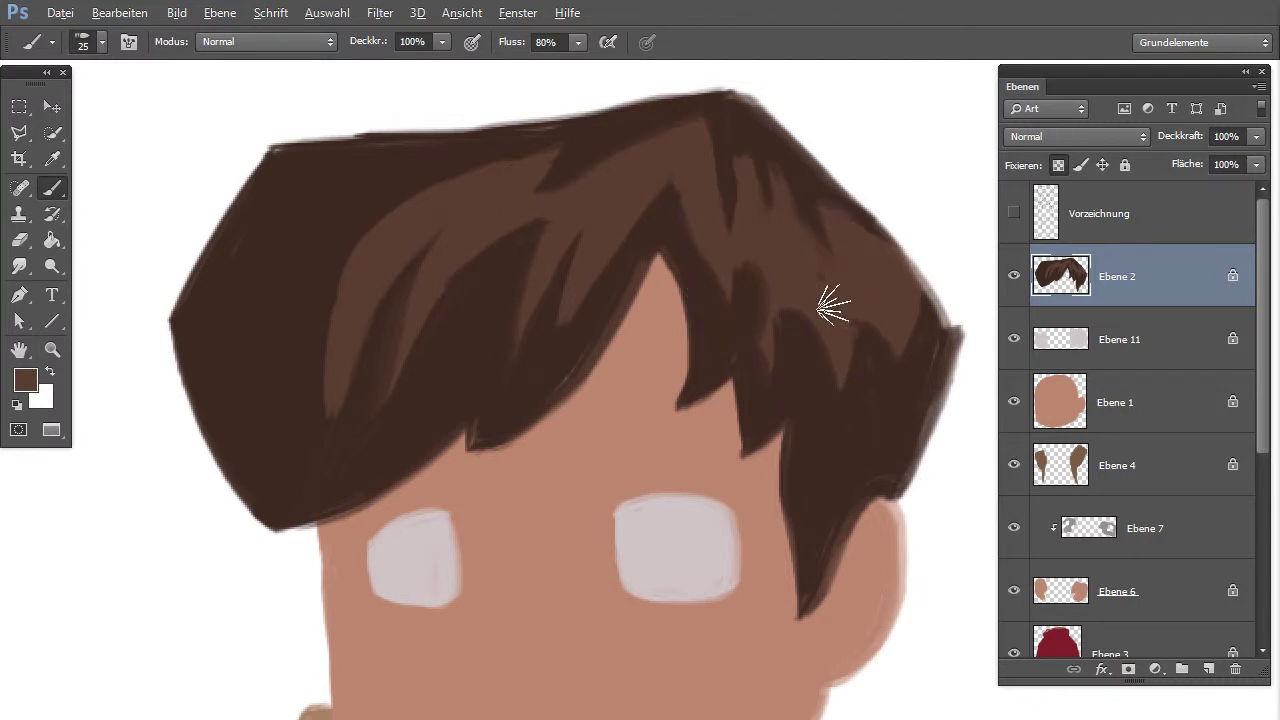
{"action": "mouse_move", "coordinate": [836, 398]}
{"action": "left_mouse_down"}
{"action": "mouse_move", "coordinate": [902, 337]}
{"action": "mouse_move", "coordinate": [908, 250]}
{"action": "mouse_move", "coordinate": [925, 370]}
{"action": "left_mouse_up"}
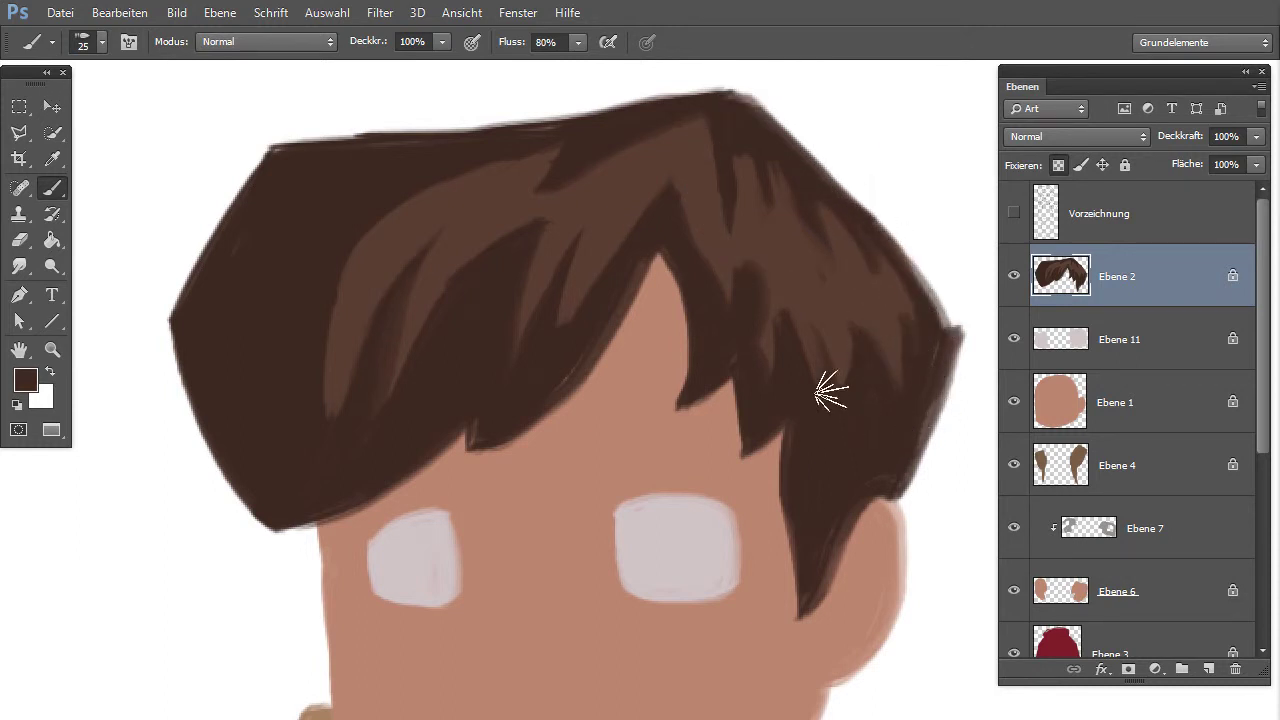
{"action": "left_click", "coordinate": [790, 272], "text": "alt"}
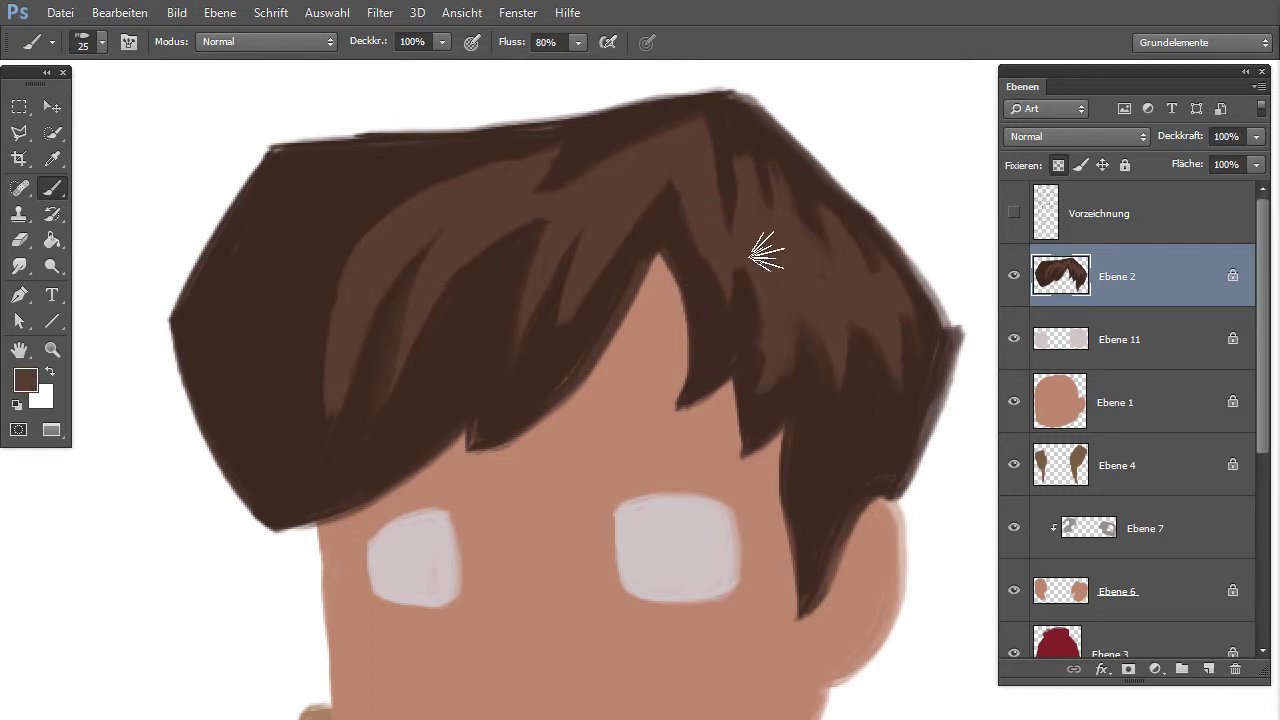
{"action": "left_click", "coordinate": [756, 406], "text": "alt"}
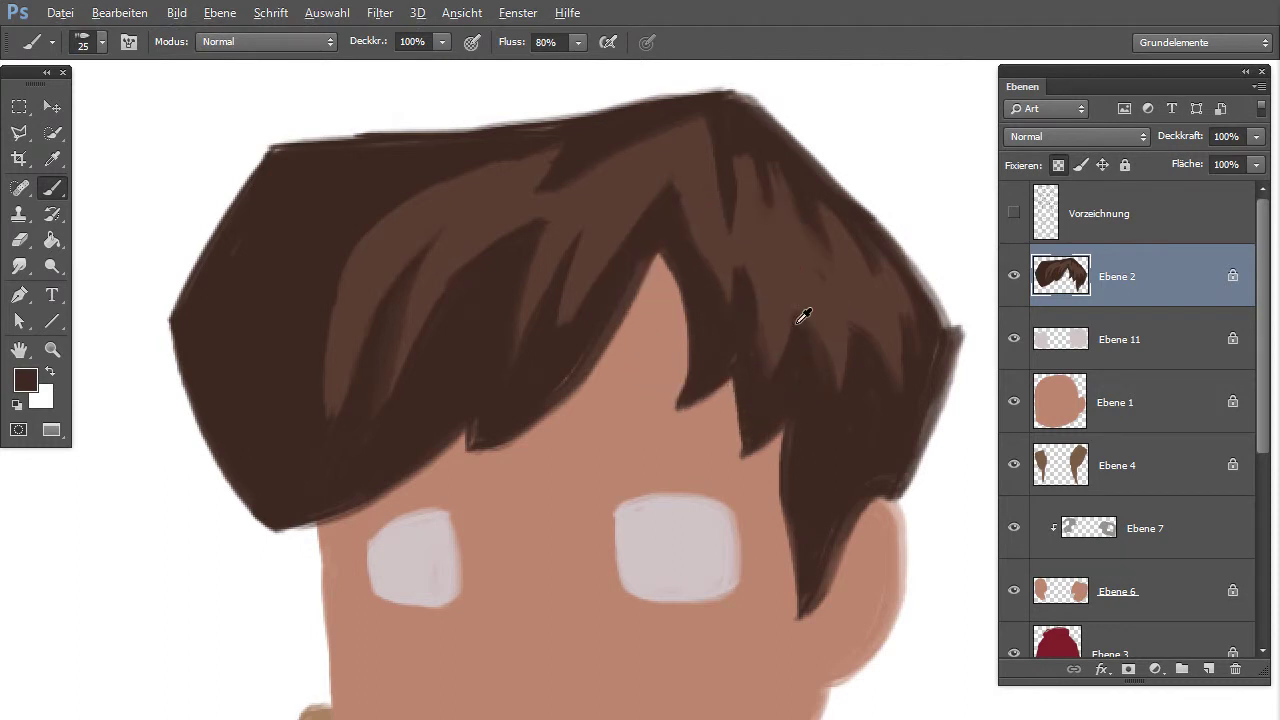
{"action": "left_click", "coordinate": [581, 165], "text": "alt"}
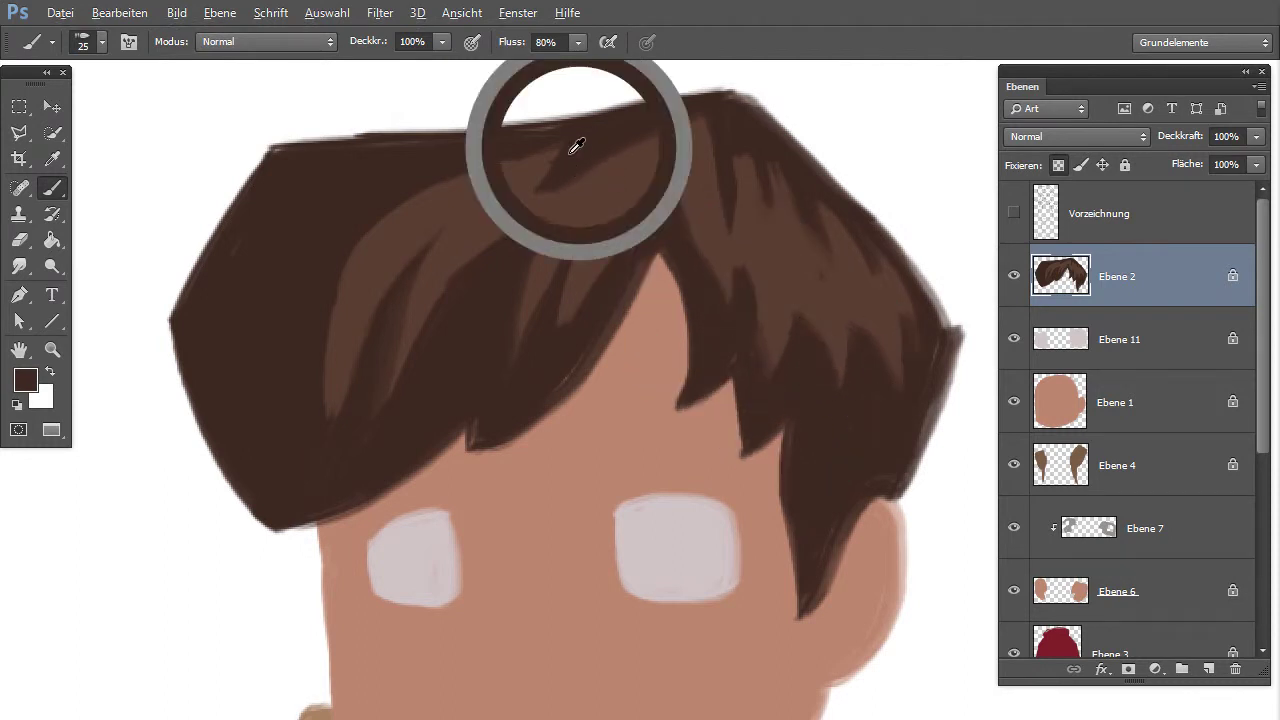
{"action": "mouse_move", "coordinate": [737, 100]}
{"action": "left_mouse_down"}
{"action": "mouse_move", "coordinate": [720, 171]}
{"action": "mouse_move", "coordinate": [737, 146]}
{"action": "mouse_move", "coordinate": [843, 236]}
{"action": "left_mouse_up"}
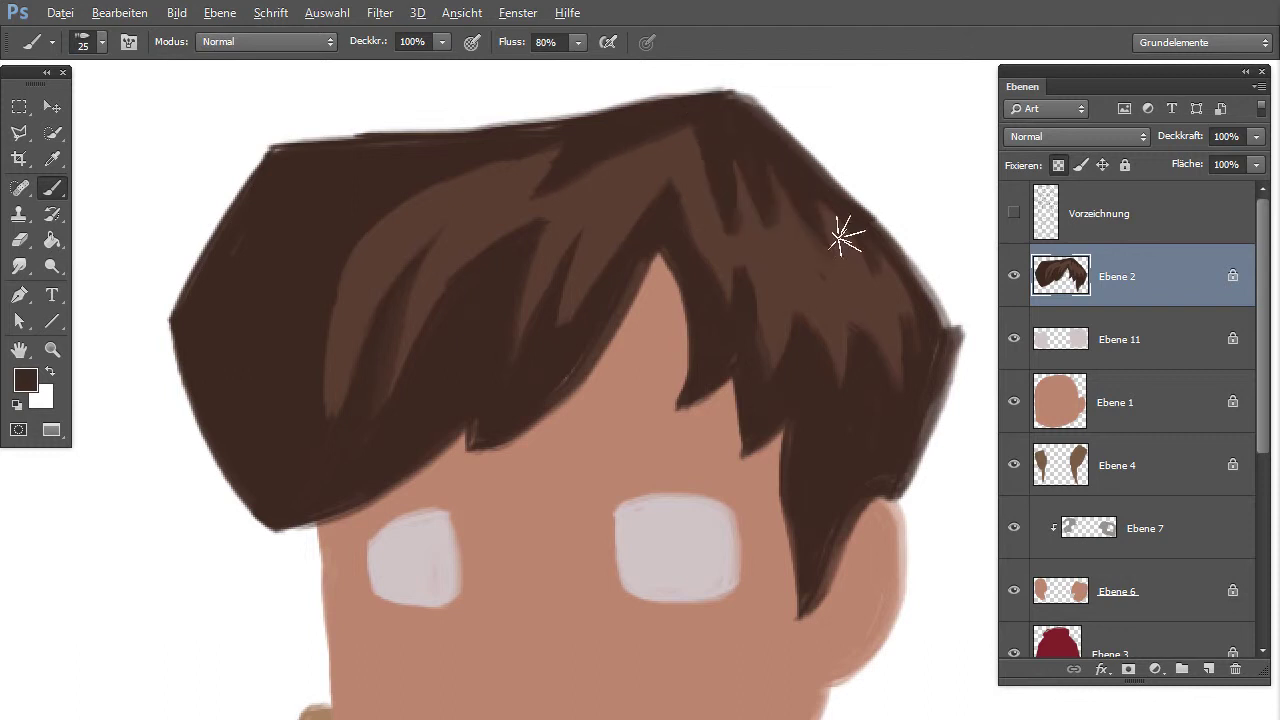
{"action": "scroll", "coordinate": [760, 233], "scroll_direction": "down", "scroll_amount": 2}
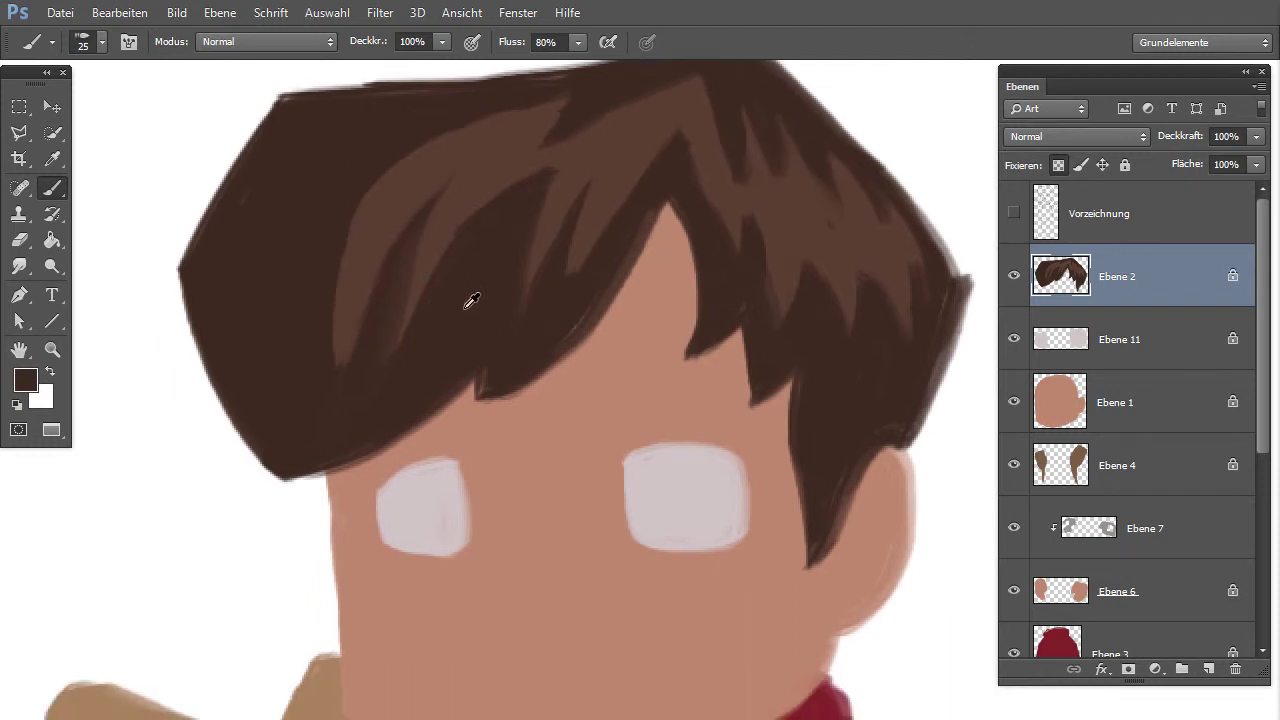
Set an even darker, near-black brown as the brush colour.
{"action": "left_click", "coordinate": [25, 382]}
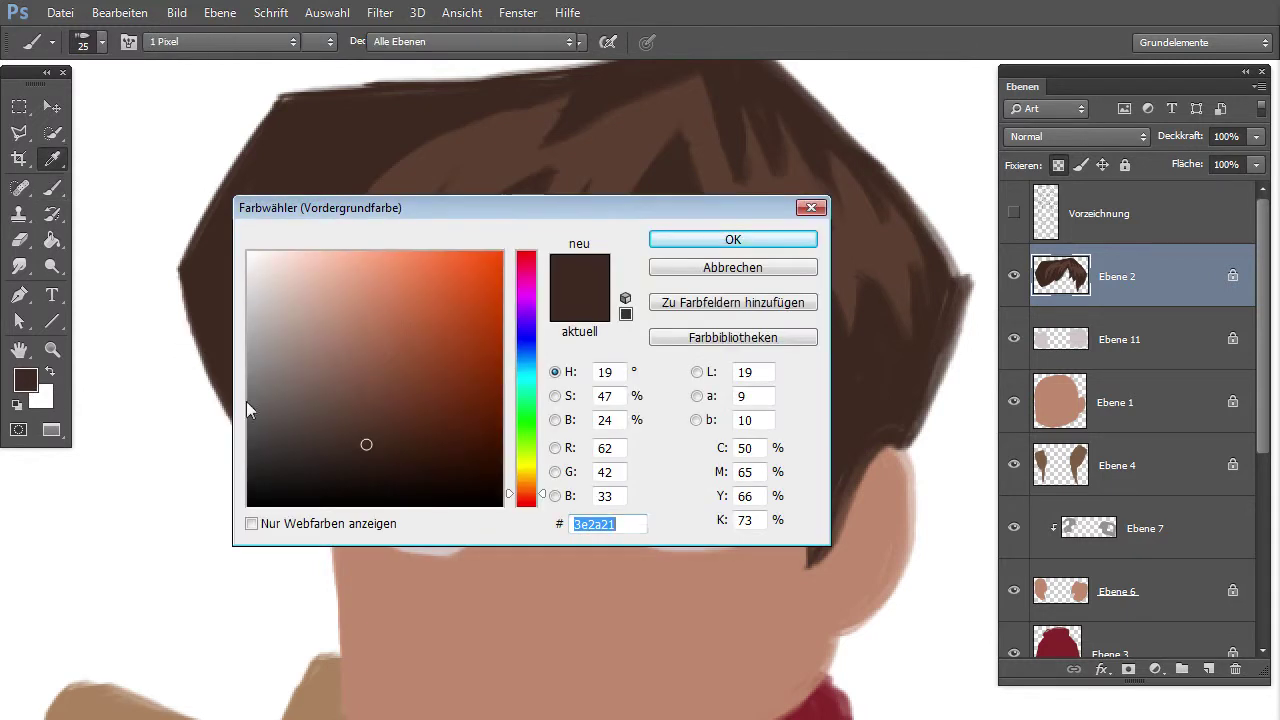
{"action": "left_click_drag", "start_coordinate": [369, 443], "coordinate": [365, 477]}
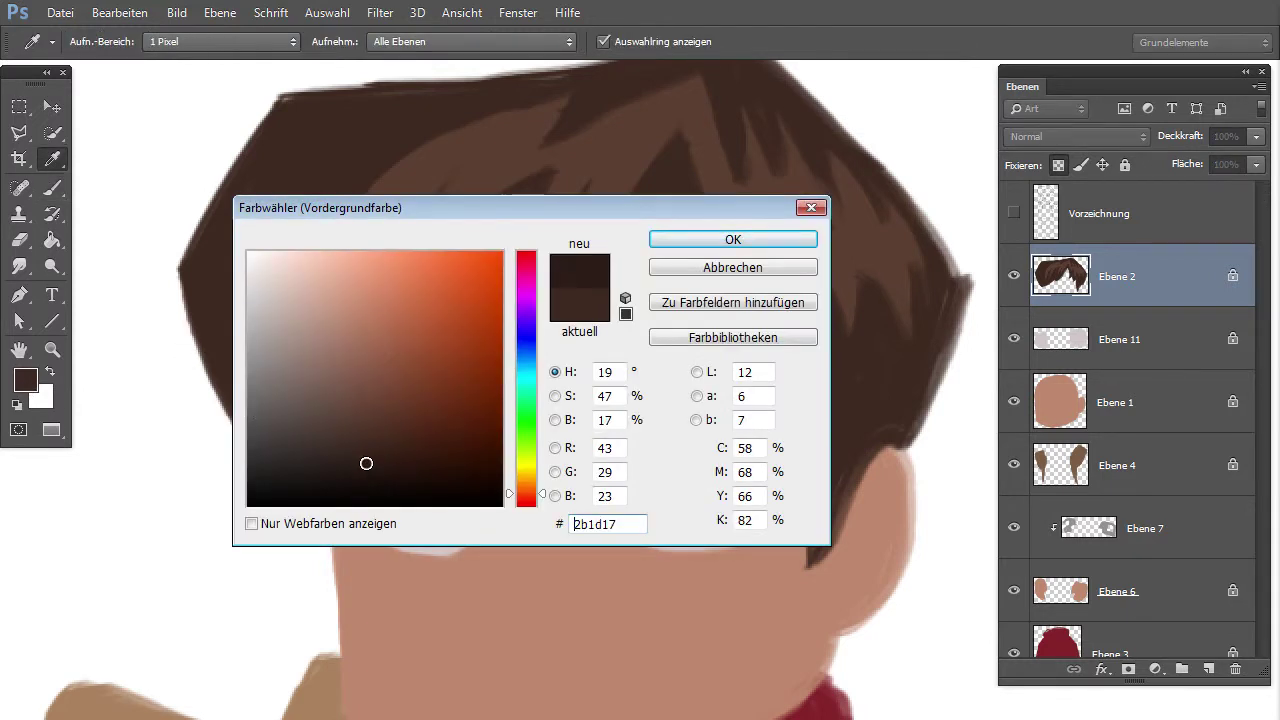
{"action": "left_click", "coordinate": [745, 244]}
{"action": "key", "text": "b"}
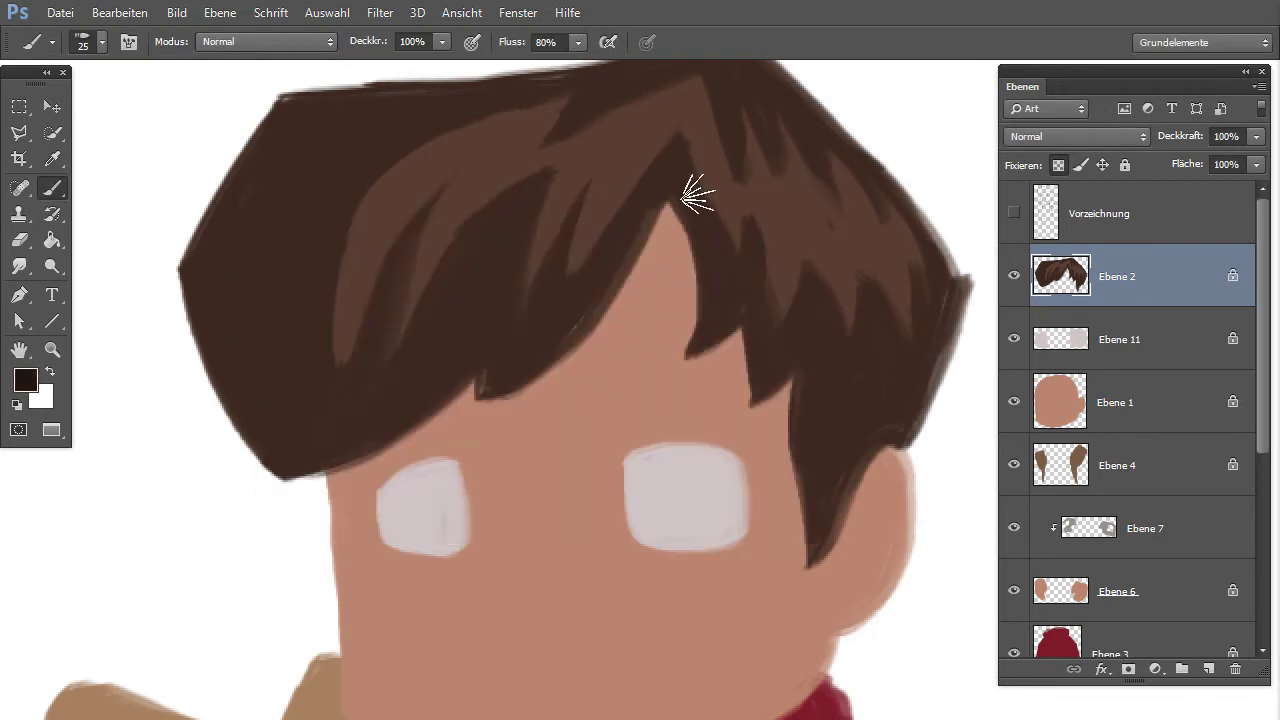
Paint deep shadow strokes down the central strand and left side of the hair.
{"action": "left_click_drag", "start_coordinate": [490, 242], "coordinate": [458, 340]}
{"action": "mouse_move", "coordinate": [480, 243]}
{"action": "left_mouse_down"}
{"action": "mouse_move", "coordinate": [405, 400]}
{"action": "mouse_move", "coordinate": [465, 258]}
{"action": "mouse_move", "coordinate": [456, 297]}
{"action": "left_mouse_up"}
{"action": "left_click_drag", "start_coordinate": [371, 314], "coordinate": [371, 466]}
{"action": "left_click_drag", "start_coordinate": [391, 289], "coordinate": [376, 420]}
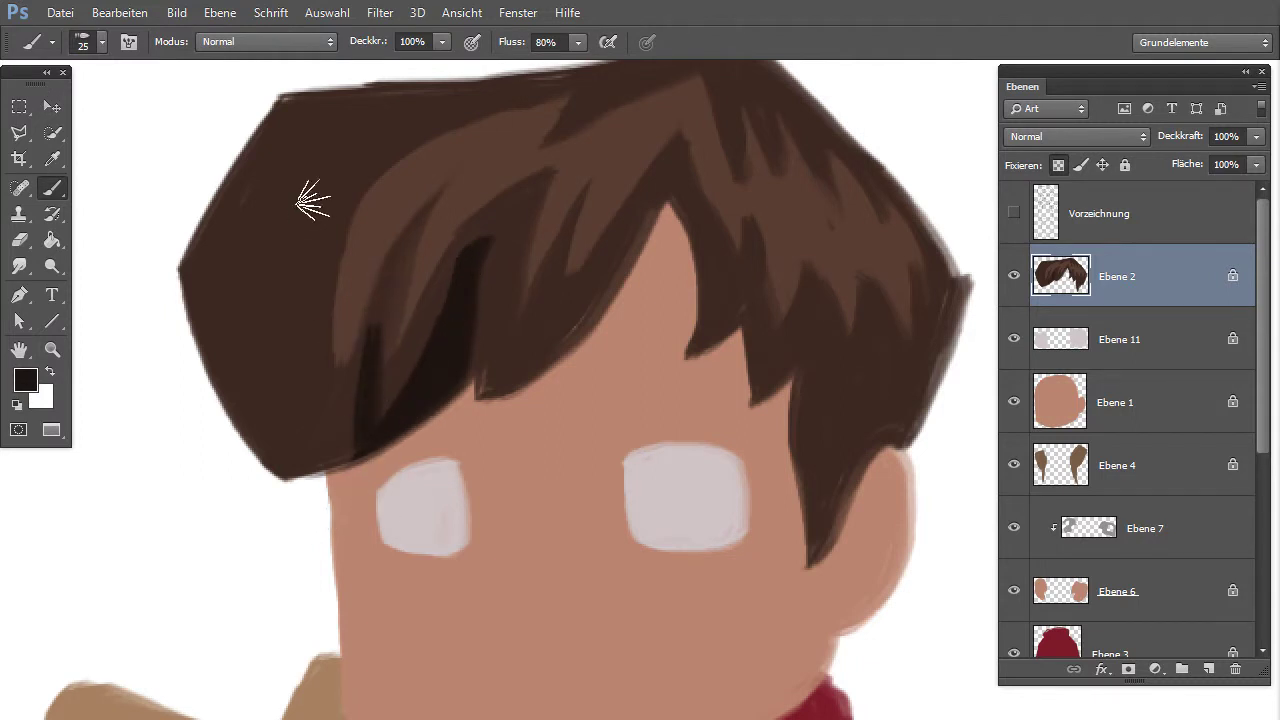
{"action": "left_click_drag", "start_coordinate": [296, 256], "coordinate": [371, 471]}
{"action": "mouse_move", "coordinate": [286, 274]}
{"action": "left_mouse_down"}
{"action": "mouse_move", "coordinate": [337, 451]}
{"action": "mouse_move", "coordinate": [265, 315]}
{"action": "left_mouse_up"}
{"action": "mouse_move", "coordinate": [323, 491]}
{"action": "left_mouse_down"}
{"action": "mouse_move", "coordinate": [212, 312]}
{"action": "mouse_move", "coordinate": [290, 196]}
{"action": "left_mouse_up"}
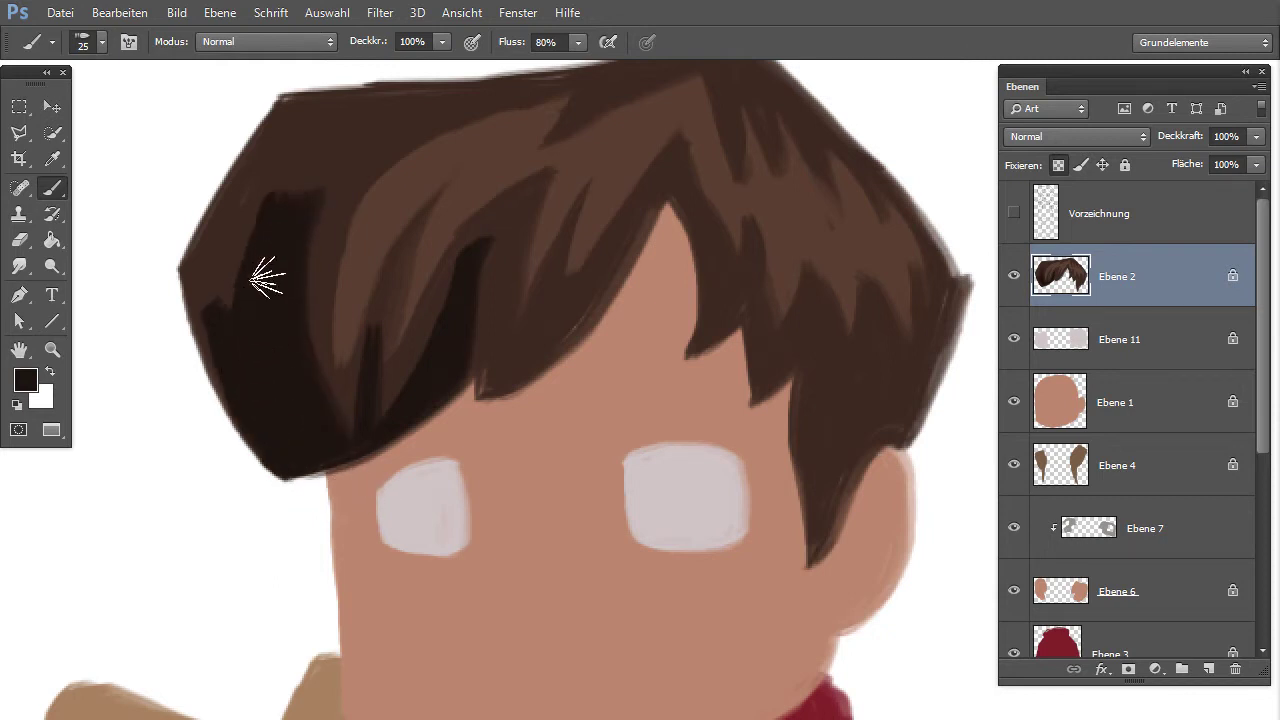
{"action": "left_click_drag", "start_coordinate": [266, 277], "coordinate": [318, 150]}
{"action": "mouse_move", "coordinate": [309, 206]}
{"action": "left_mouse_down"}
{"action": "mouse_move", "coordinate": [385, 120]}
{"action": "mouse_move", "coordinate": [215, 318]}
{"action": "left_mouse_up"}
{"action": "left_click_drag", "start_coordinate": [270, 130], "coordinate": [205, 310]}
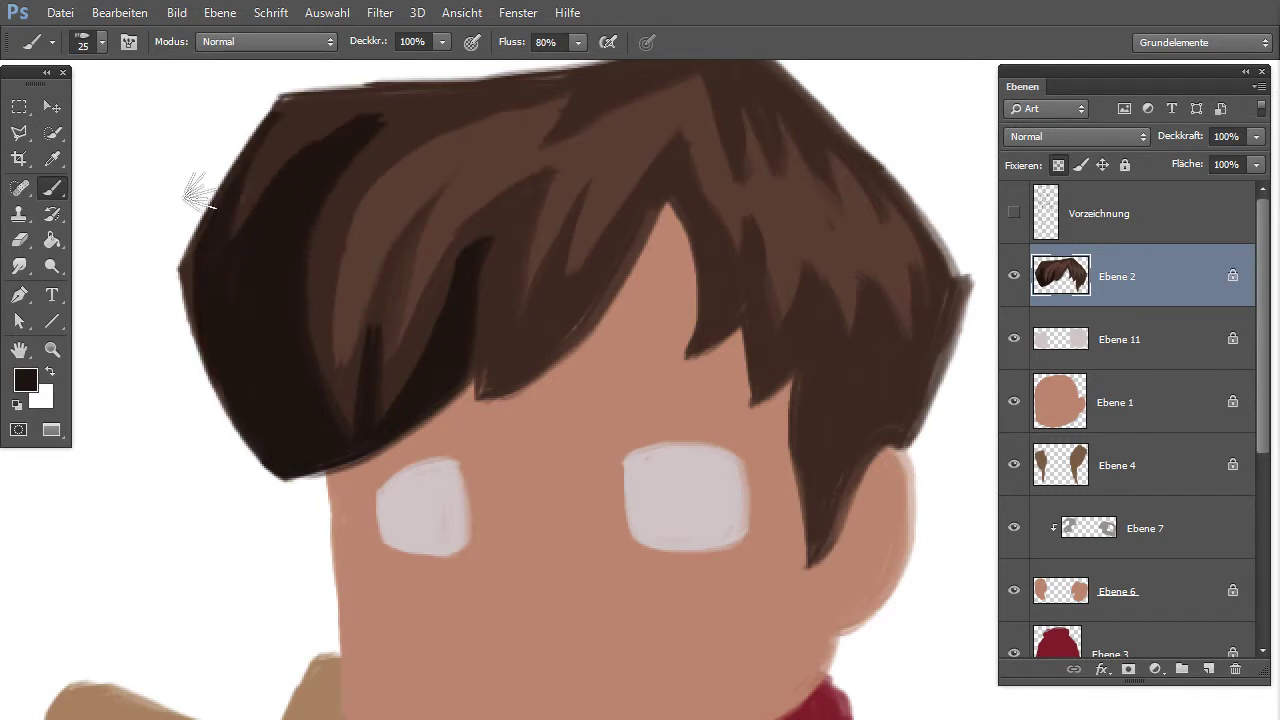
Paint a thick dark band along the top edge and hair peak.
{"action": "scroll", "coordinate": [617, 257], "scroll_direction": "up", "scroll_amount": 3}
{"action": "left_click_drag", "start_coordinate": [400, 285], "coordinate": [512, 260]}
{"action": "mouse_move", "coordinate": [406, 280]}
{"action": "left_mouse_down"}
{"action": "mouse_move", "coordinate": [712, 216]}
{"action": "mouse_move", "coordinate": [718, 280]}
{"action": "left_mouse_up"}
{"action": "left_click_drag", "start_coordinate": [732, 217], "coordinate": [752, 222]}
Darken the lower and right hair-lock edges, then thicken the dark top edge.
{"action": "mouse_move", "coordinate": [667, 352]}
{"action": "left_mouse_down"}
{"action": "mouse_move", "coordinate": [500, 566]}
{"action": "mouse_move", "coordinate": [606, 454]}
{"action": "mouse_move", "coordinate": [455, 590]}
{"action": "left_mouse_up"}
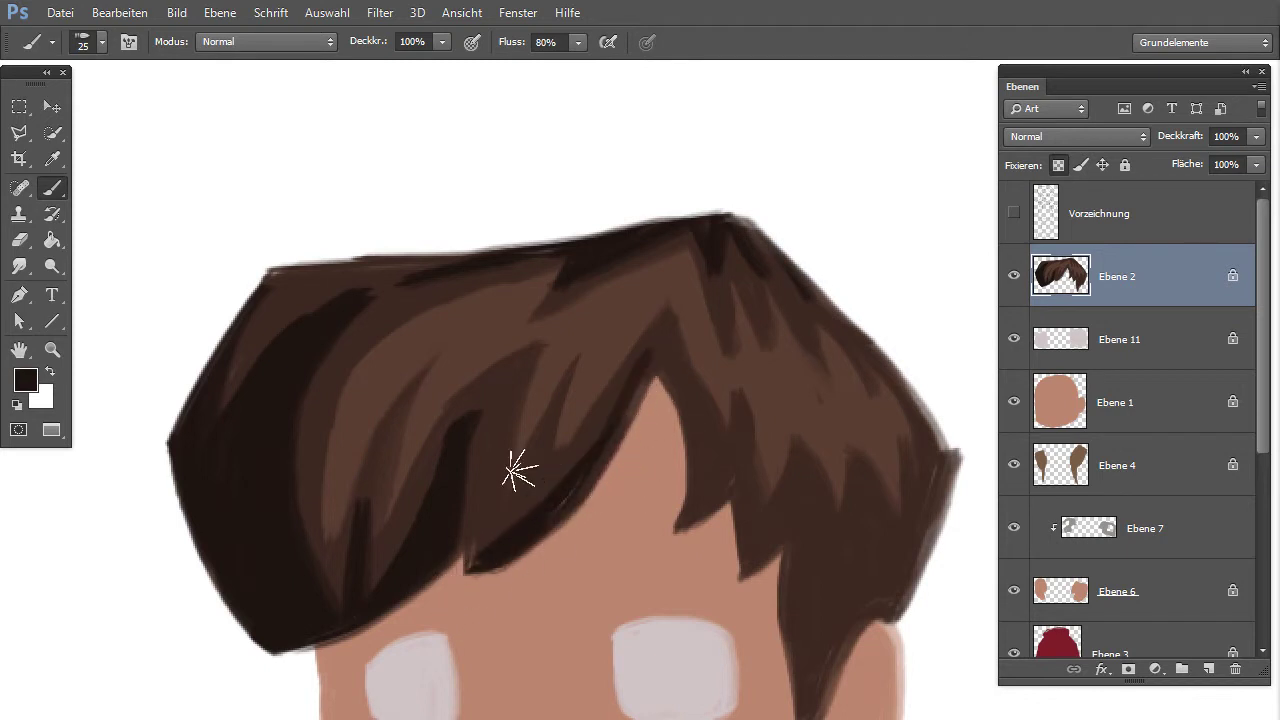
{"action": "left_click_drag", "start_coordinate": [540, 530], "coordinate": [500, 458]}
{"action": "mouse_move", "coordinate": [492, 562]}
{"action": "left_mouse_down"}
{"action": "mouse_move", "coordinate": [471, 503]}
{"action": "mouse_move", "coordinate": [509, 380]}
{"action": "mouse_move", "coordinate": [520, 578]}
{"action": "left_mouse_up"}
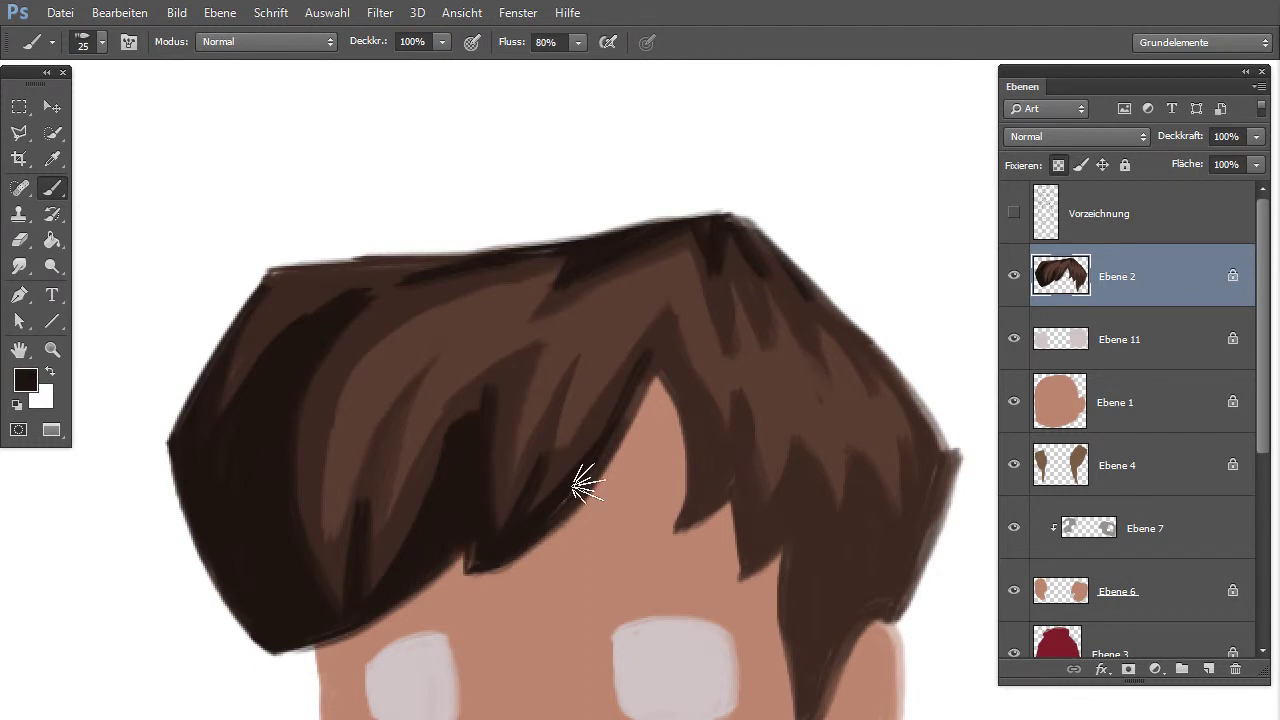
{"action": "mouse_move", "coordinate": [640, 391]}
{"action": "left_mouse_down"}
{"action": "mouse_move", "coordinate": [617, 449]}
{"action": "mouse_move", "coordinate": [480, 537]}
{"action": "left_mouse_up"}
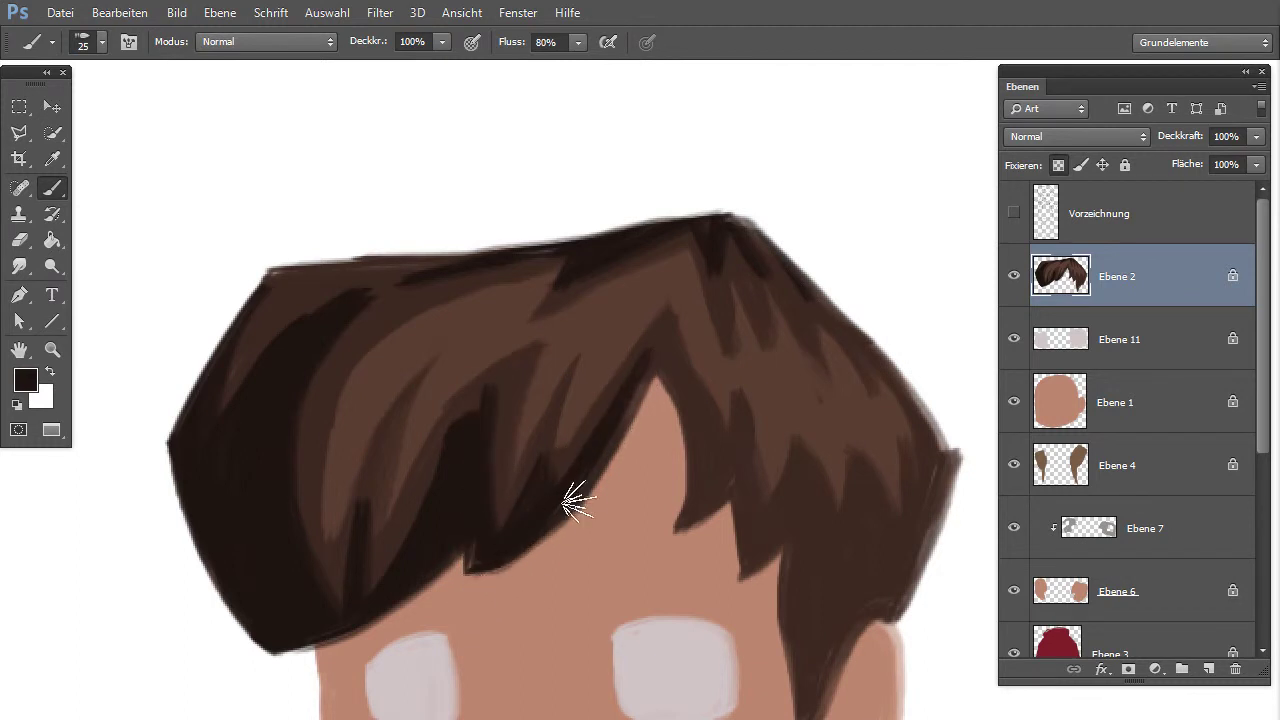
{"action": "left_click_drag", "start_coordinate": [709, 457], "coordinate": [718, 478]}
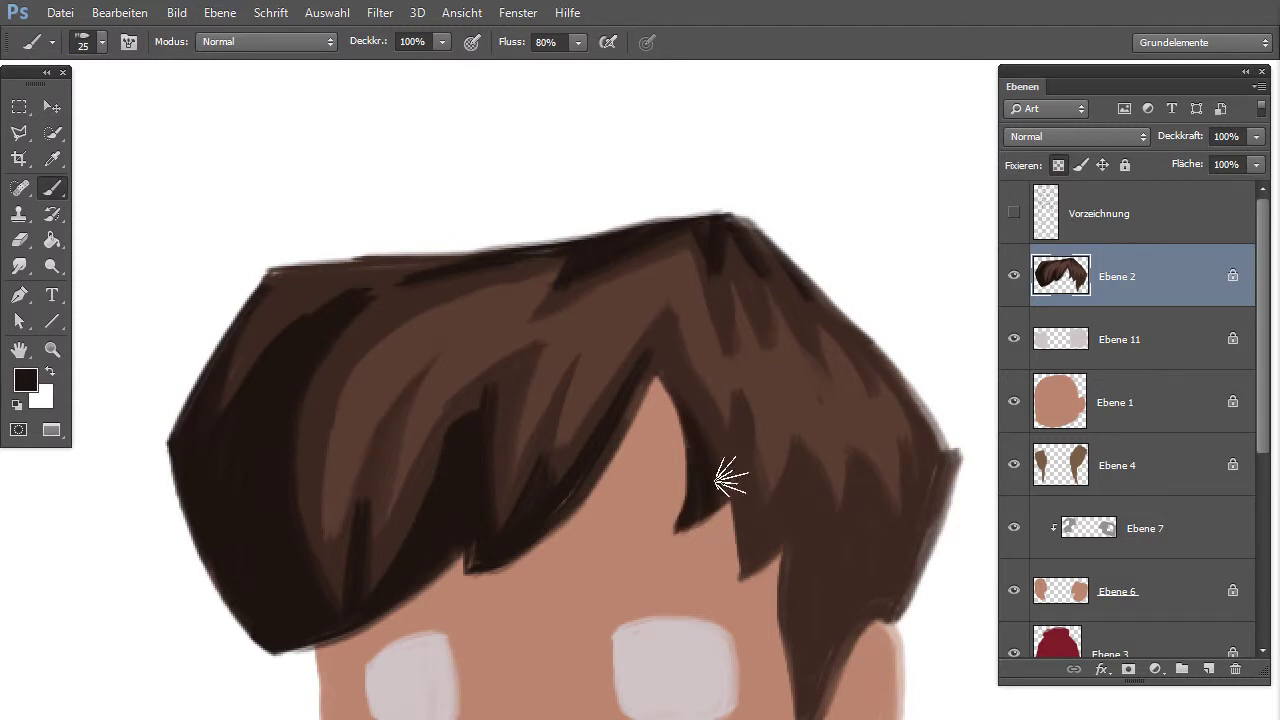
{"action": "left_click_drag", "start_coordinate": [674, 533], "coordinate": [682, 548]}
{"action": "left_click_drag", "start_coordinate": [726, 493], "coordinate": [810, 519]}
{"action": "mouse_move", "coordinate": [824, 606]}
{"action": "left_mouse_down"}
{"action": "mouse_move", "coordinate": [794, 523]}
{"action": "mouse_move", "coordinate": [808, 620]}
{"action": "mouse_move", "coordinate": [857, 506]}
{"action": "mouse_move", "coordinate": [851, 606]}
{"action": "mouse_move", "coordinate": [857, 537]}
{"action": "mouse_move", "coordinate": [934, 500]}
{"action": "mouse_move", "coordinate": [914, 563]}
{"action": "mouse_move", "coordinate": [871, 537]}
{"action": "mouse_move", "coordinate": [830, 566]}
{"action": "mouse_move", "coordinate": [808, 434]}
{"action": "mouse_move", "coordinate": [800, 443]}
{"action": "mouse_move", "coordinate": [857, 450]}
{"action": "mouse_move", "coordinate": [822, 566]}
{"action": "left_mouse_up"}
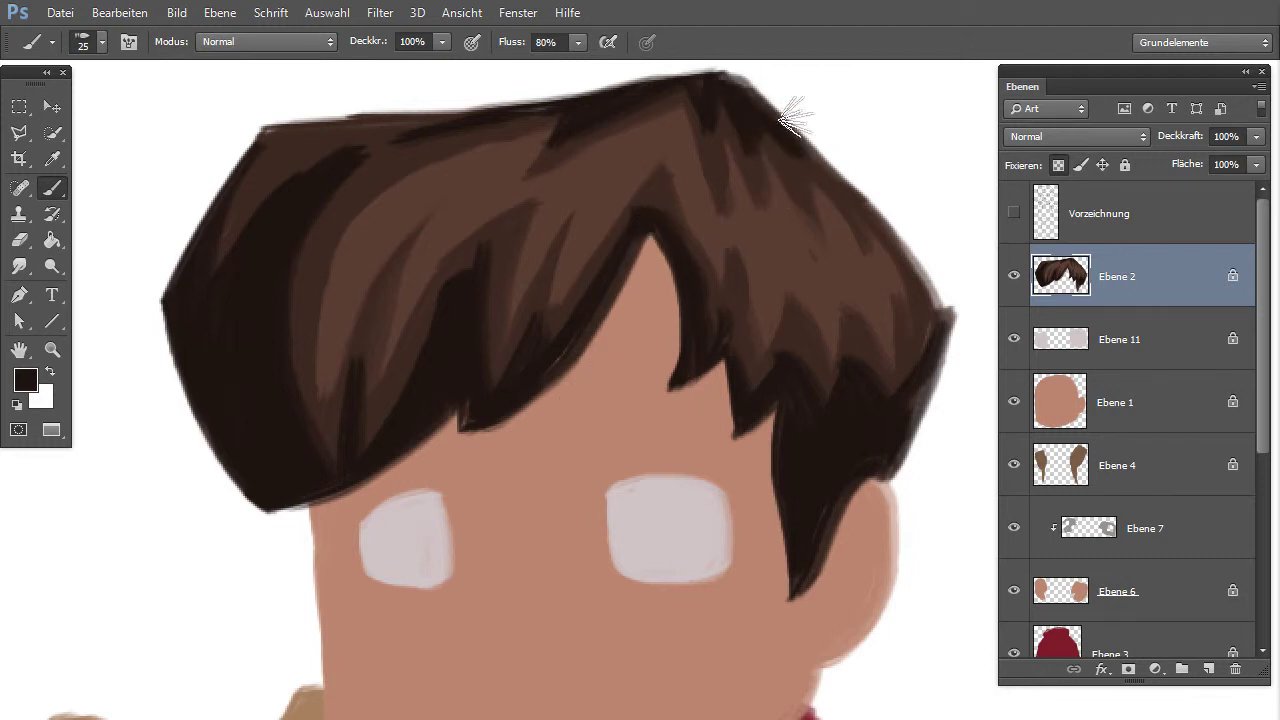
{"action": "left_click_drag", "start_coordinate": [400, 128], "coordinate": [495, 112]}
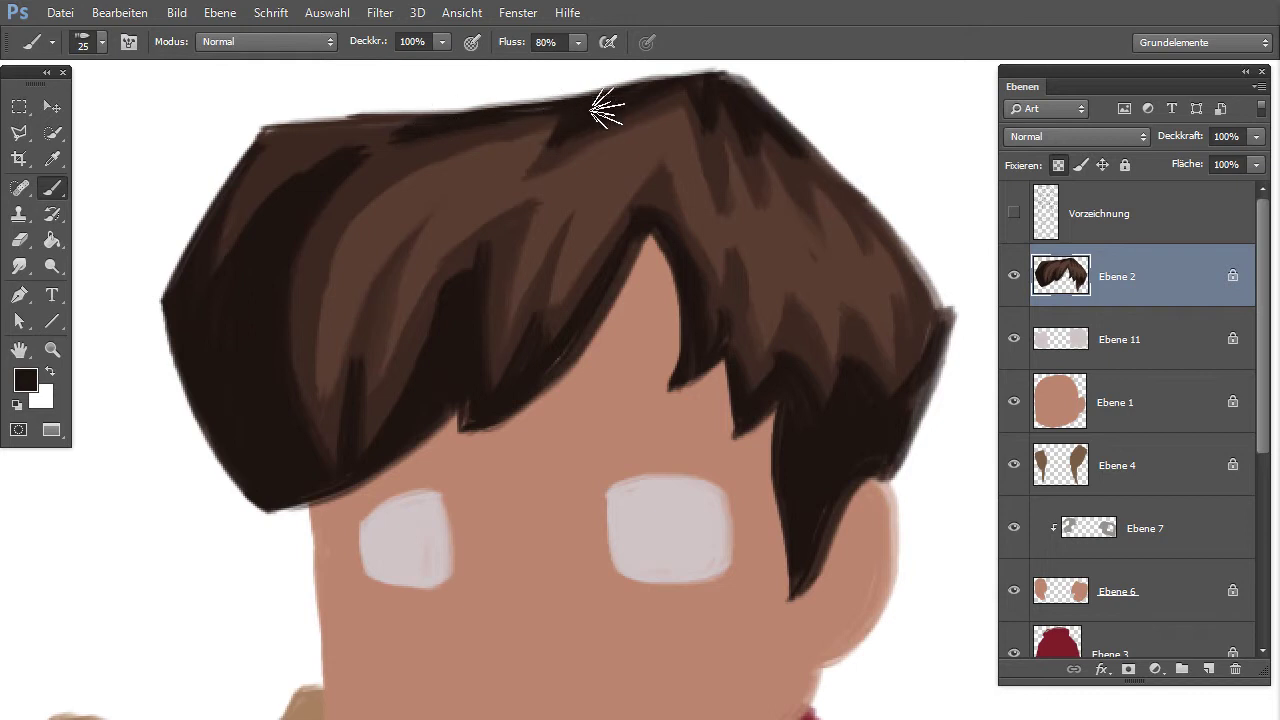
{"action": "left_click_drag", "start_coordinate": [265, 128], "coordinate": [472, 126]}
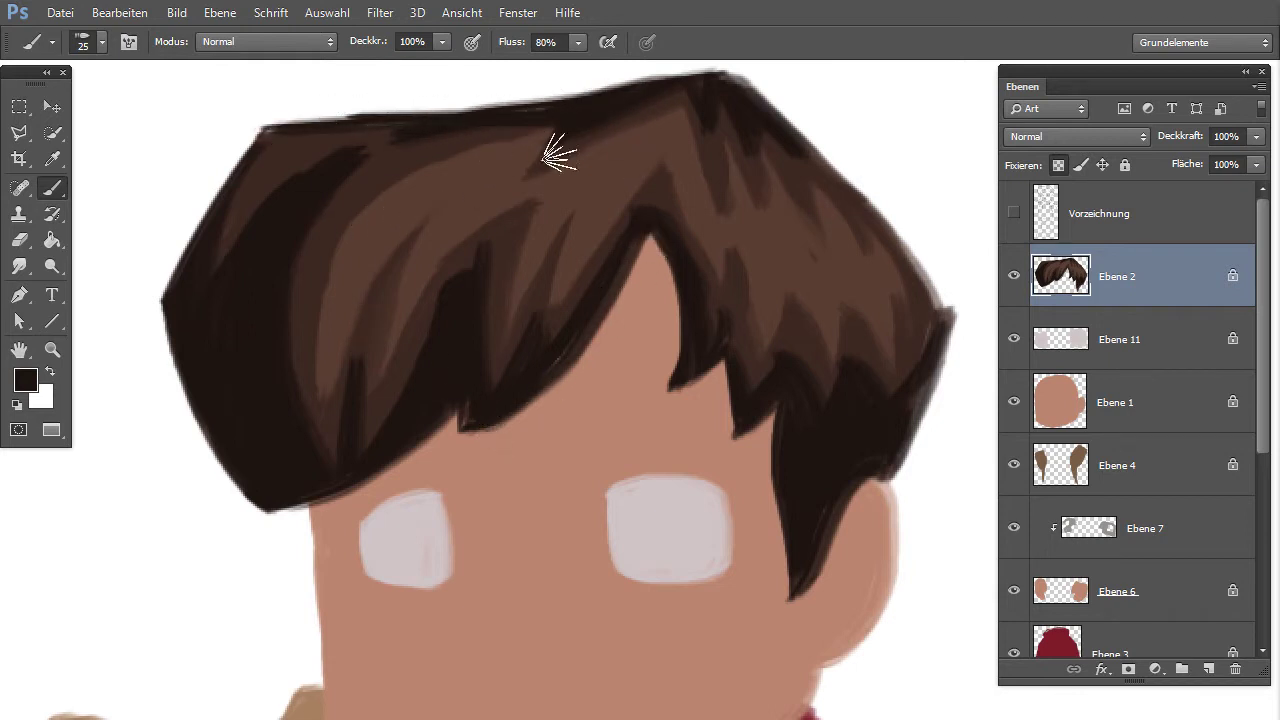
Sample the hair brown, shift it lighter toward olive, and undo a test stroke.
{"action": "left_click", "coordinate": [605, 184], "text": "alt"}
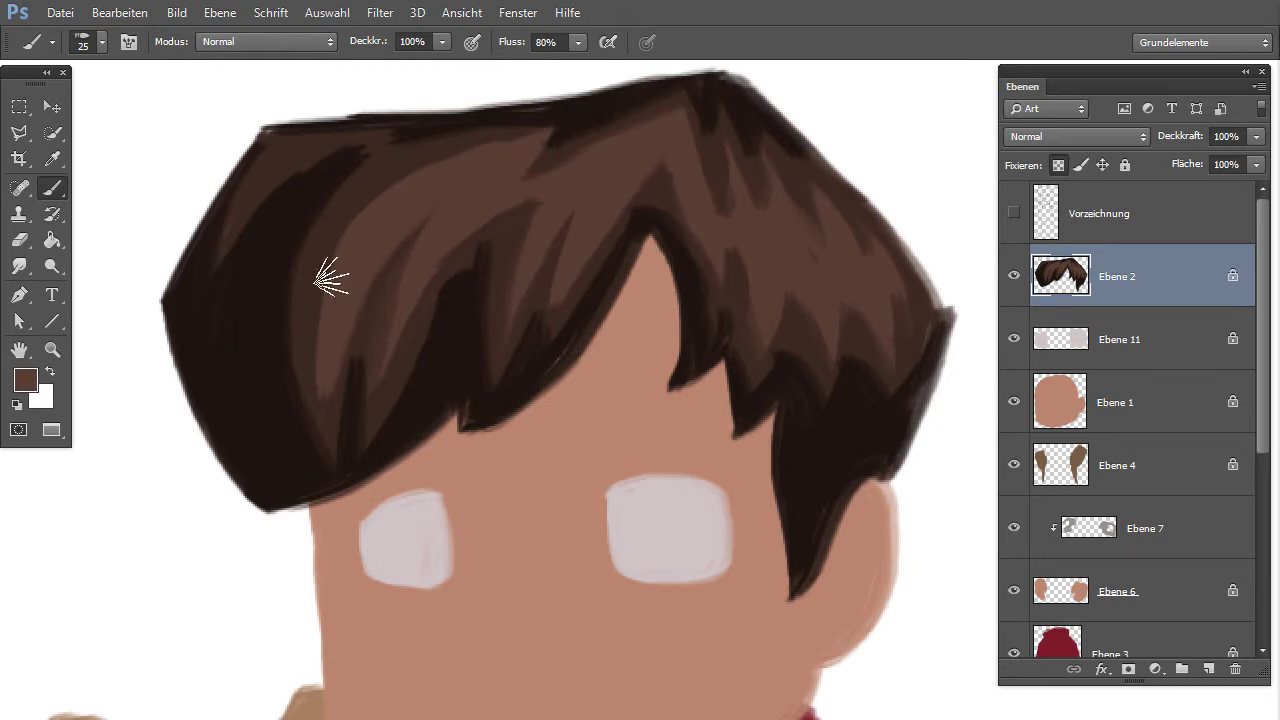
{"action": "left_click", "coordinate": [25, 378]}
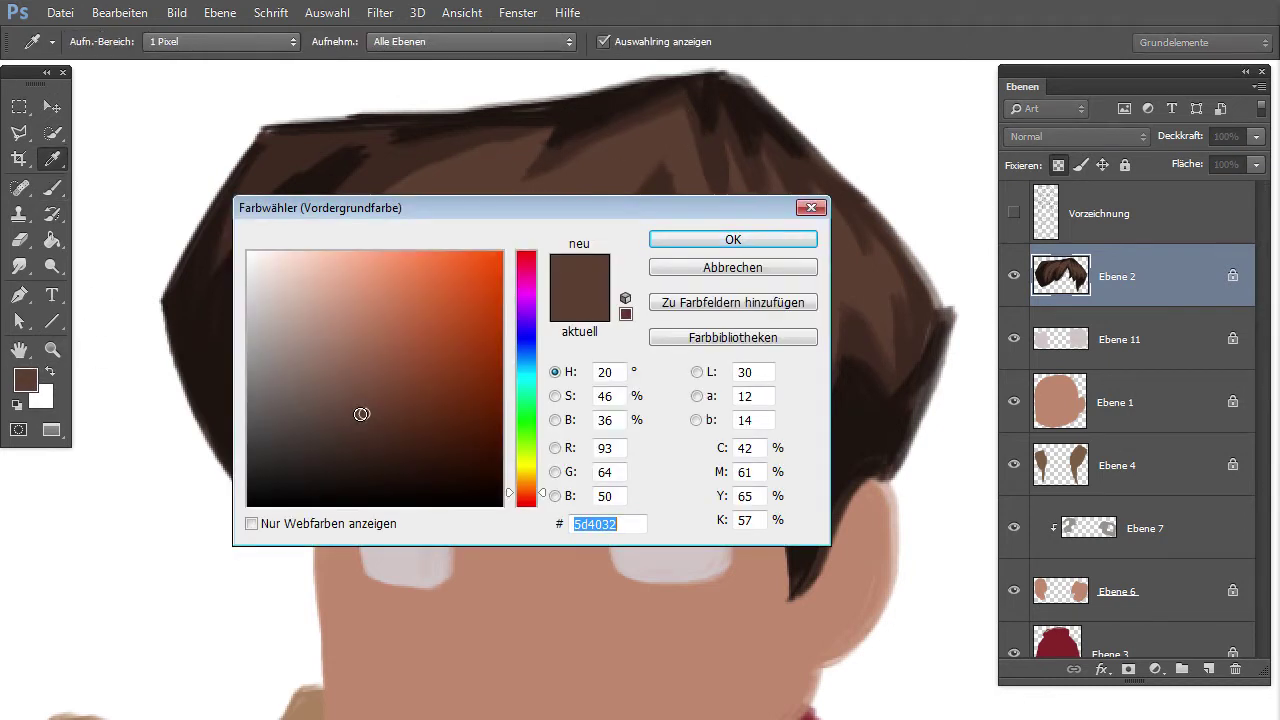
{"action": "left_click_drag", "start_coordinate": [365, 413], "coordinate": [362, 395]}
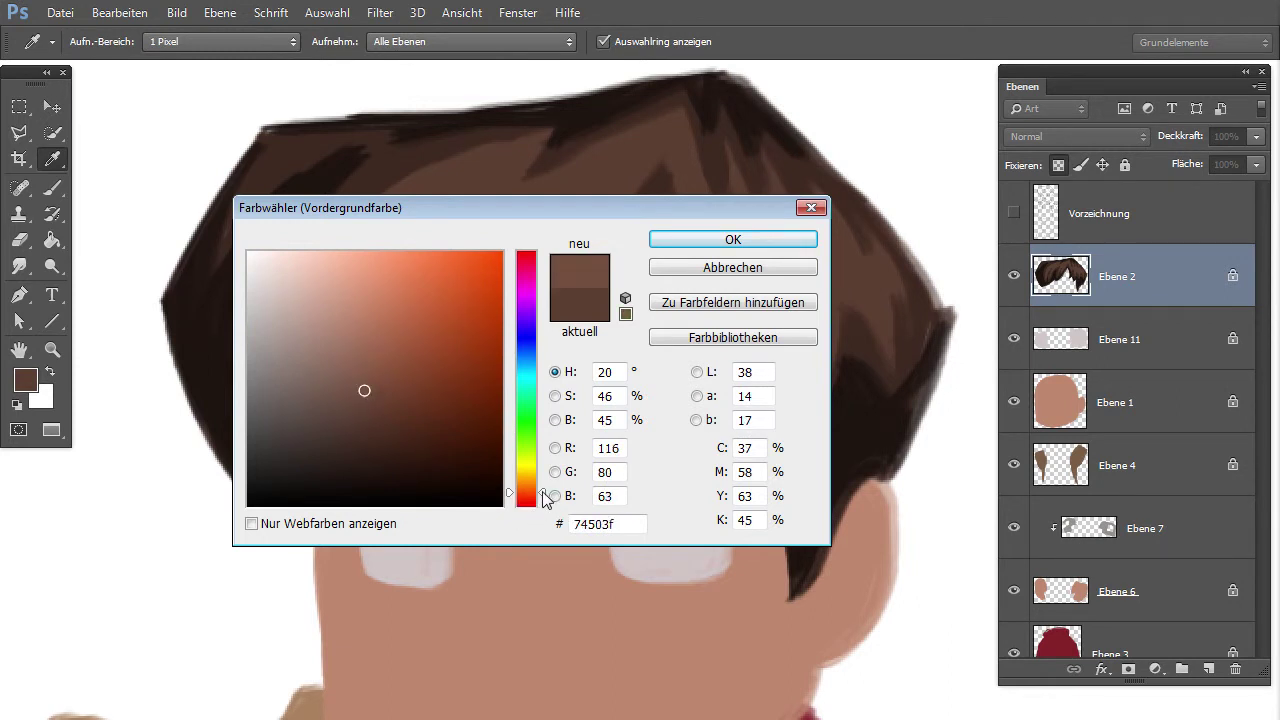
{"action": "left_click_drag", "start_coordinate": [547, 497], "coordinate": [547, 490]}
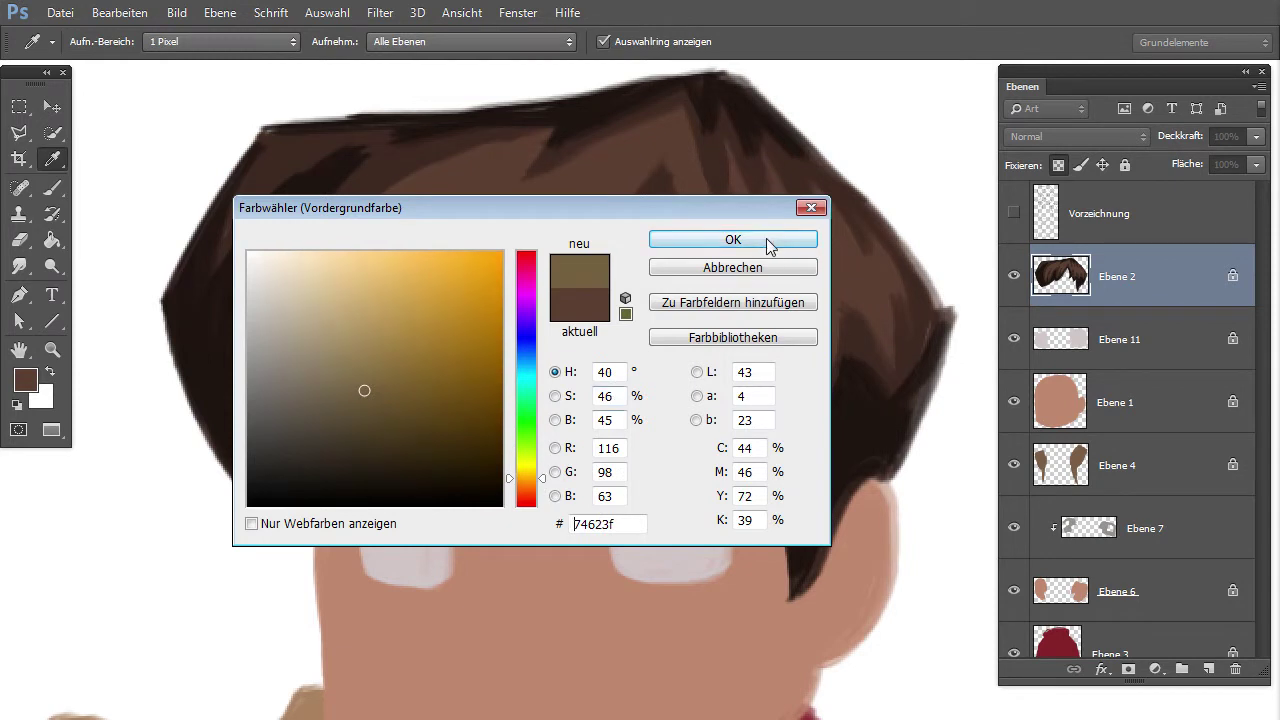
{"action": "left_click", "coordinate": [769, 246]}
{"action": "mouse_move", "coordinate": [618, 180]}
{"action": "left_mouse_down"}
{"action": "mouse_move", "coordinate": [586, 243]}
{"action": "mouse_move", "coordinate": [623, 177]}
{"action": "mouse_move", "coordinate": [591, 206]}
{"action": "mouse_move", "coordinate": [651, 143]}
{"action": "left_mouse_up"}
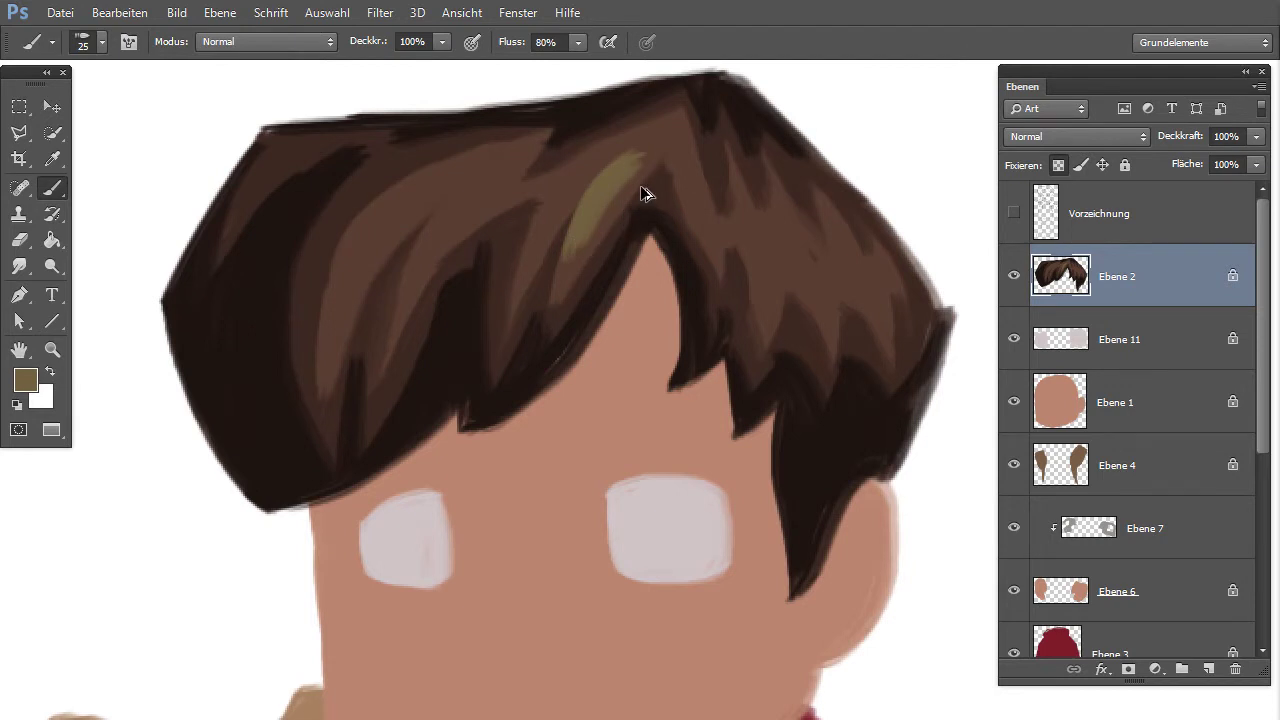
{"action": "key", "text": "ctrl+alt+z"}
{"action": "key", "text": "ctrl+alt+z"}
{"action": "key", "text": "ctrl+alt+z"}
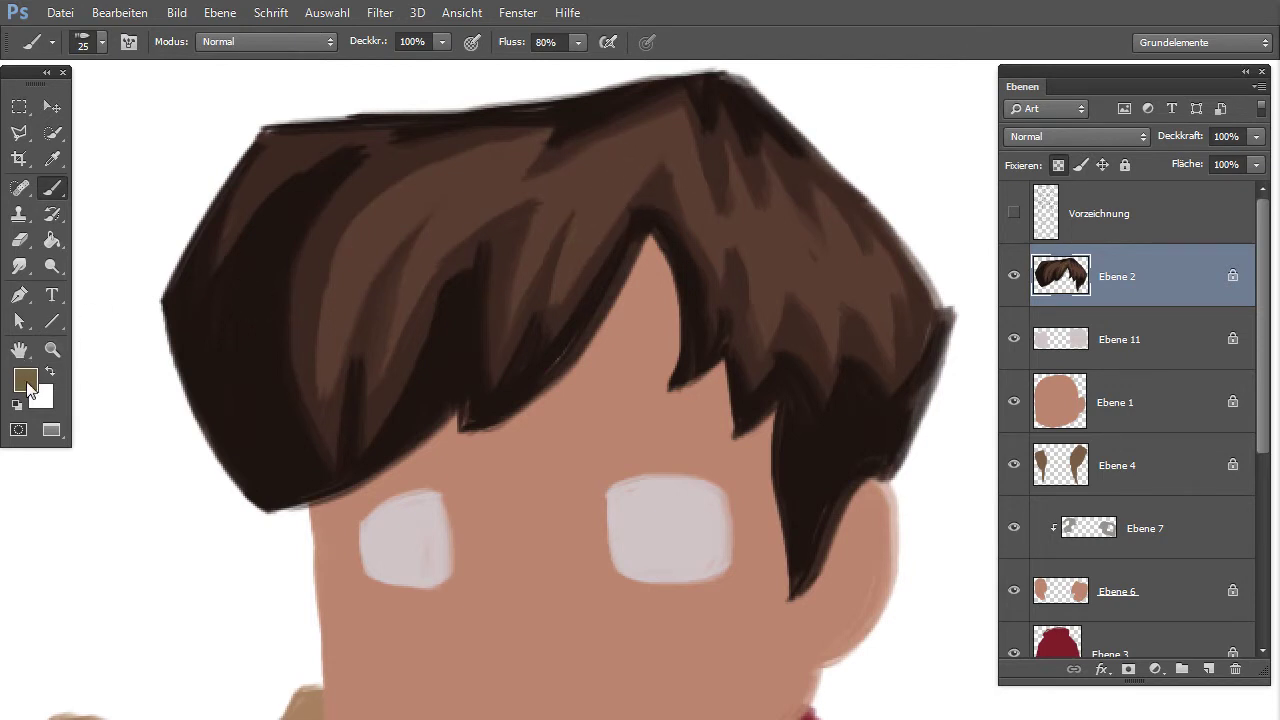
Set the foreground colour to hex 745f3f.
{"action": "left_click", "coordinate": [25, 380]}
{"action": "type", "text": "745f3f"}
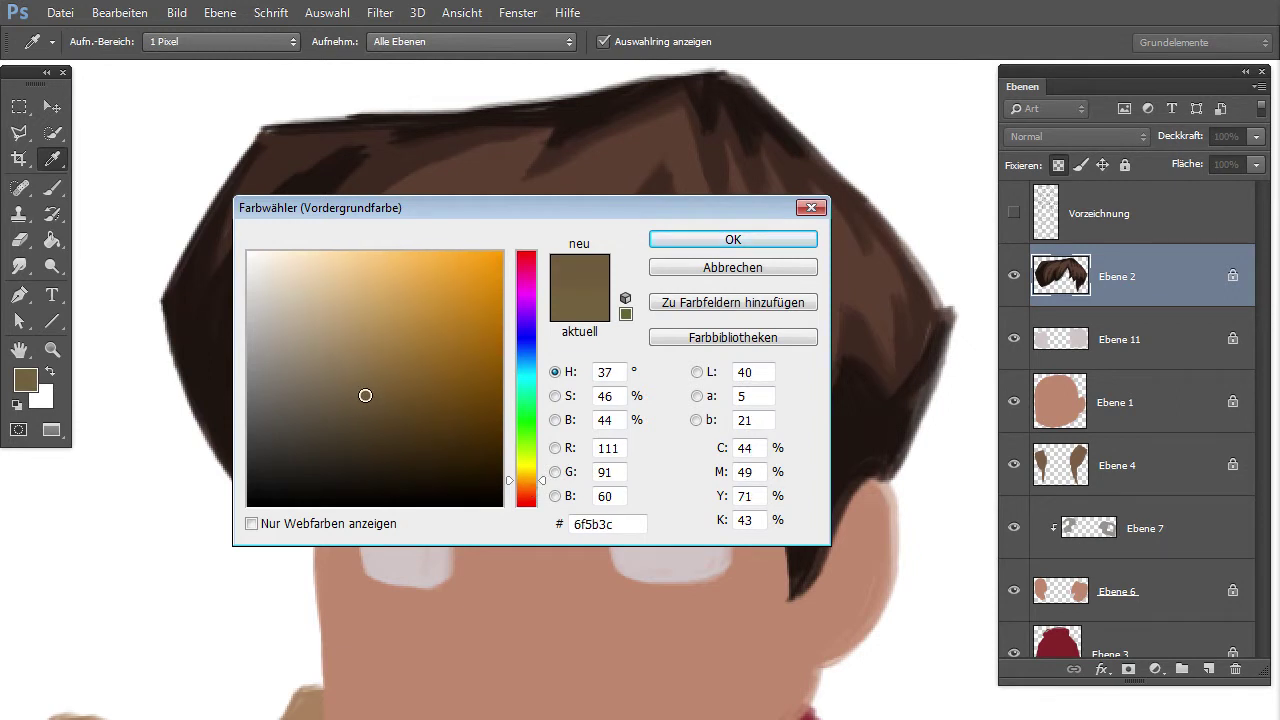
{"action": "left_click", "coordinate": [727, 246]}
Paint olive highlight strands across the upper left and right hair.
{"action": "mouse_move", "coordinate": [602, 177]}
{"action": "left_mouse_down"}
{"action": "mouse_move", "coordinate": [580, 245]}
{"action": "mouse_move", "coordinate": [586, 200]}
{"action": "mouse_move", "coordinate": [536, 227]}
{"action": "mouse_move", "coordinate": [551, 211]}
{"action": "mouse_move", "coordinate": [543, 246]}
{"action": "mouse_move", "coordinate": [537, 223]}
{"action": "mouse_move", "coordinate": [591, 150]}
{"action": "mouse_move", "coordinate": [449, 254]}
{"action": "mouse_move", "coordinate": [512, 196]}
{"action": "mouse_move", "coordinate": [349, 289]}
{"action": "mouse_move", "coordinate": [443, 183]}
{"action": "mouse_move", "coordinate": [360, 277]}
{"action": "left_mouse_up"}
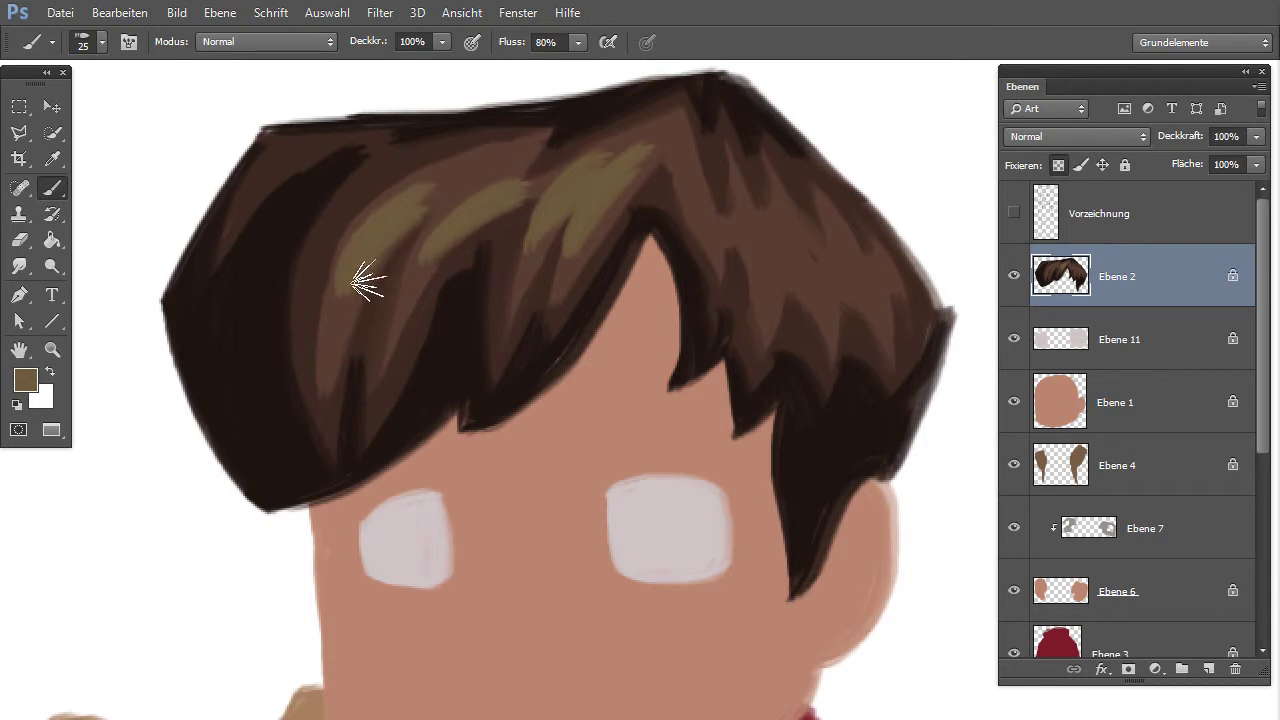
{"action": "left_click_drag", "start_coordinate": [709, 251], "coordinate": [700, 205]}
{"action": "mouse_move", "coordinate": [770, 240]}
{"action": "left_mouse_down"}
{"action": "mouse_move", "coordinate": [766, 309]}
{"action": "mouse_move", "coordinate": [788, 236]}
{"action": "mouse_move", "coordinate": [814, 290]}
{"action": "mouse_move", "coordinate": [834, 292]}
{"action": "mouse_move", "coordinate": [850, 240]}
{"action": "mouse_move", "coordinate": [878, 316]}
{"action": "left_mouse_up"}
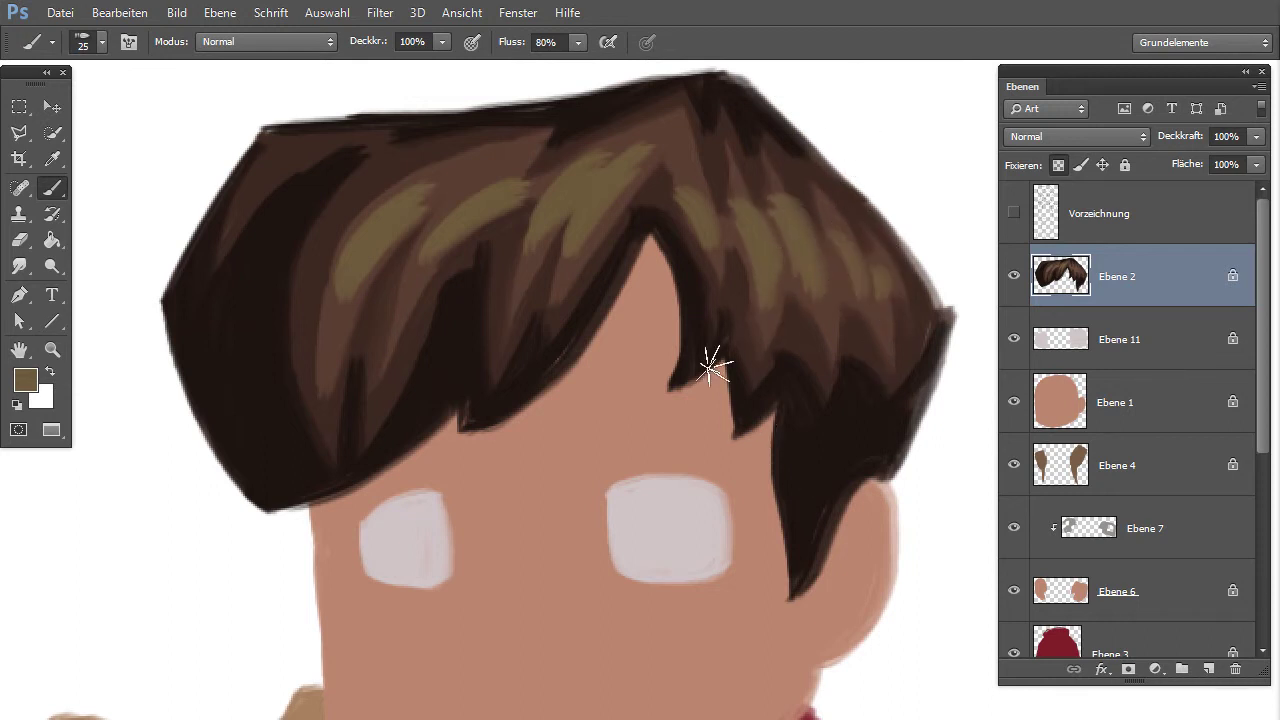
{"action": "left_click_drag", "start_coordinate": [593, 325], "coordinate": [621, 343]}
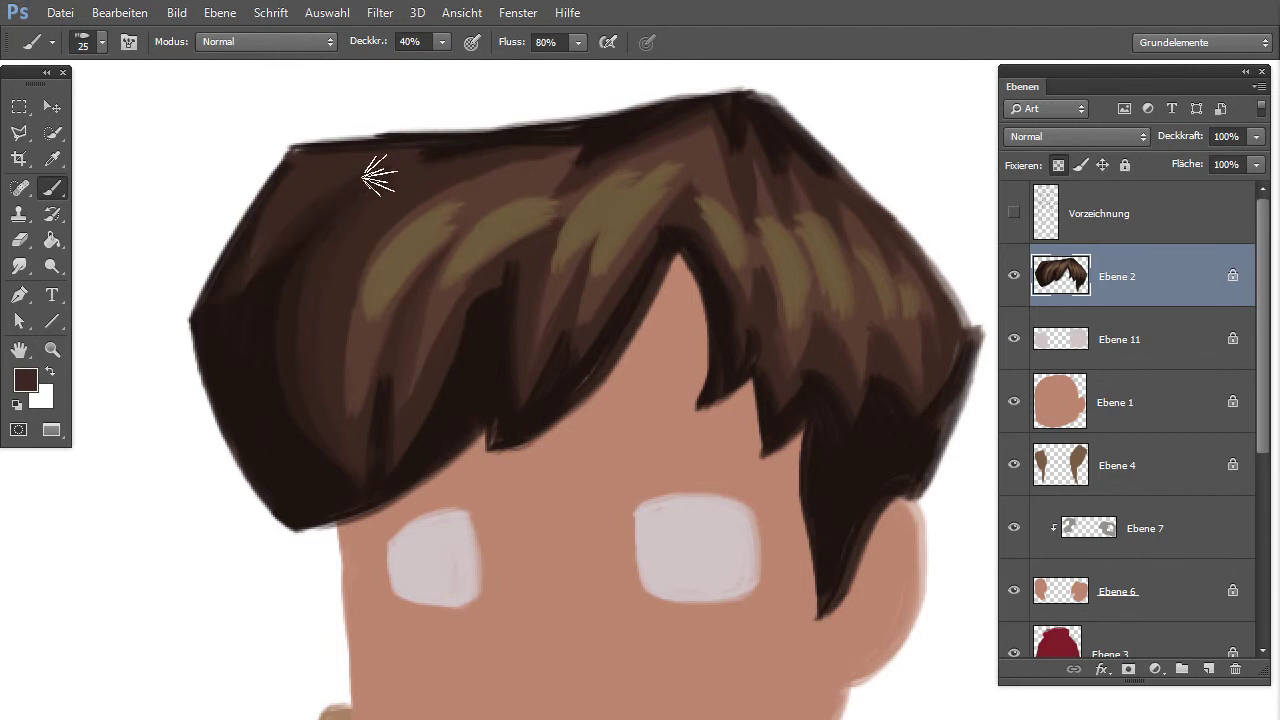
Sample a lighter and then a darker brown from the hair for blending.
{"action": "left_click", "coordinate": [516, 178], "text": "alt"}
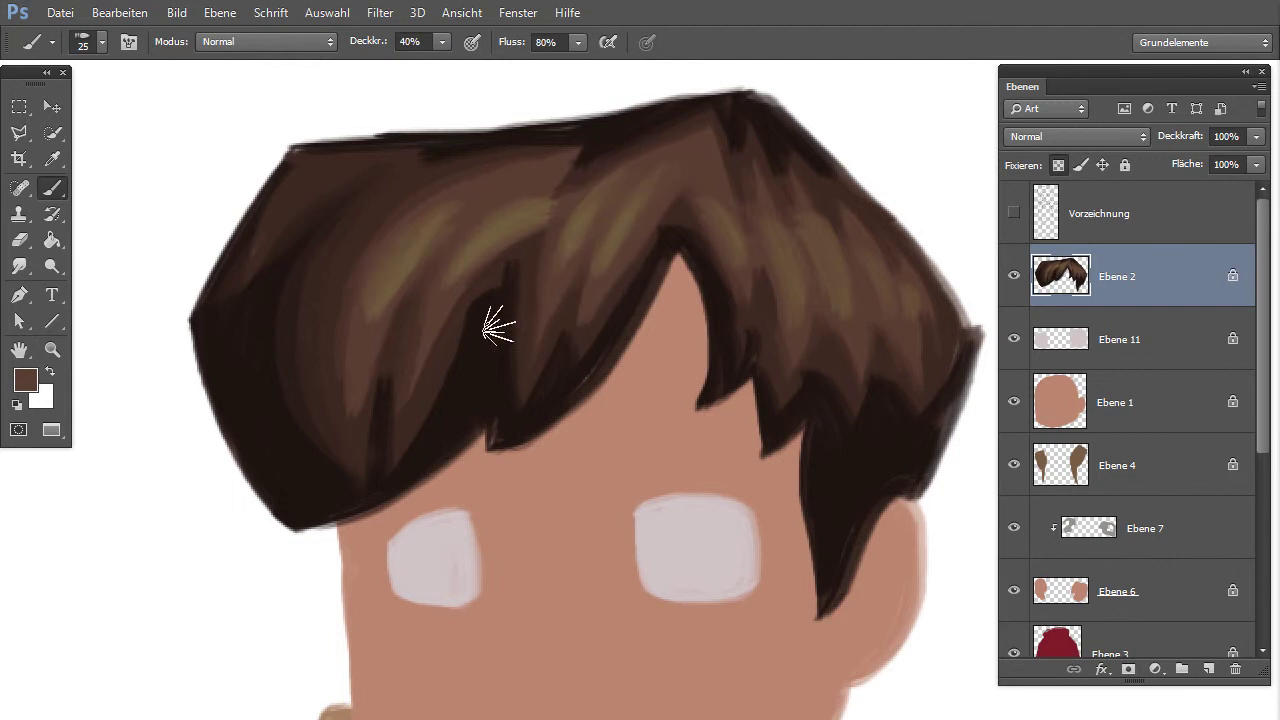
{"action": "left_click", "coordinate": [440, 374], "text": "alt"}
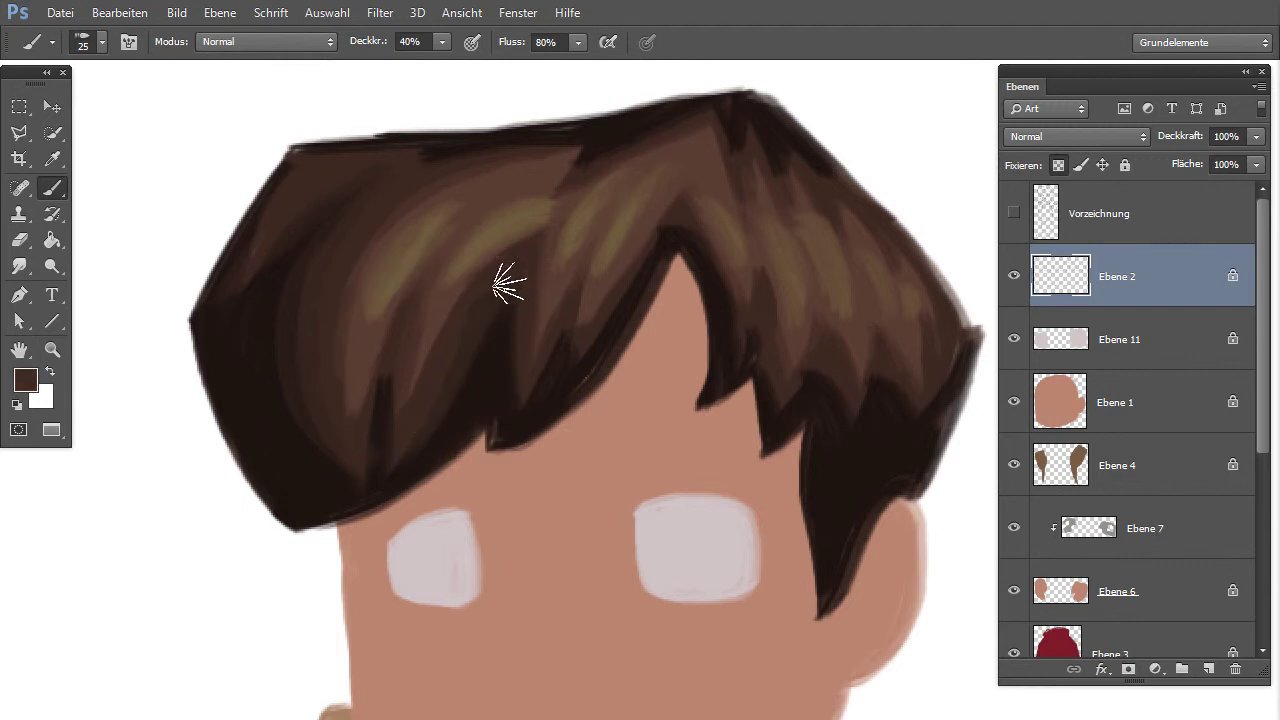
Blend 40%-opacity light and dark strokes through the crown and left and right strands, then zoom out.
{"action": "left_click", "coordinate": [430, 318], "text": "alt"}
{"action": "left_click_drag", "start_coordinate": [480, 302], "coordinate": [440, 357]}
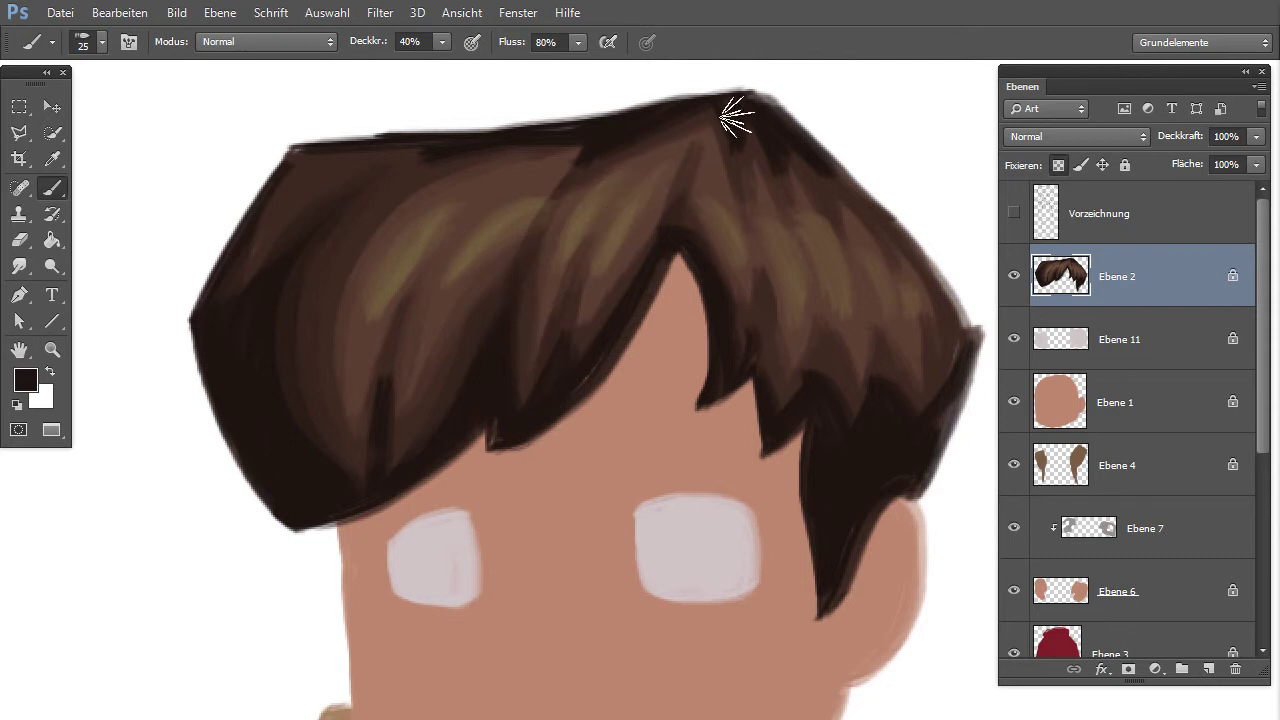
{"action": "left_click_drag", "start_coordinate": [712, 122], "coordinate": [586, 236]}
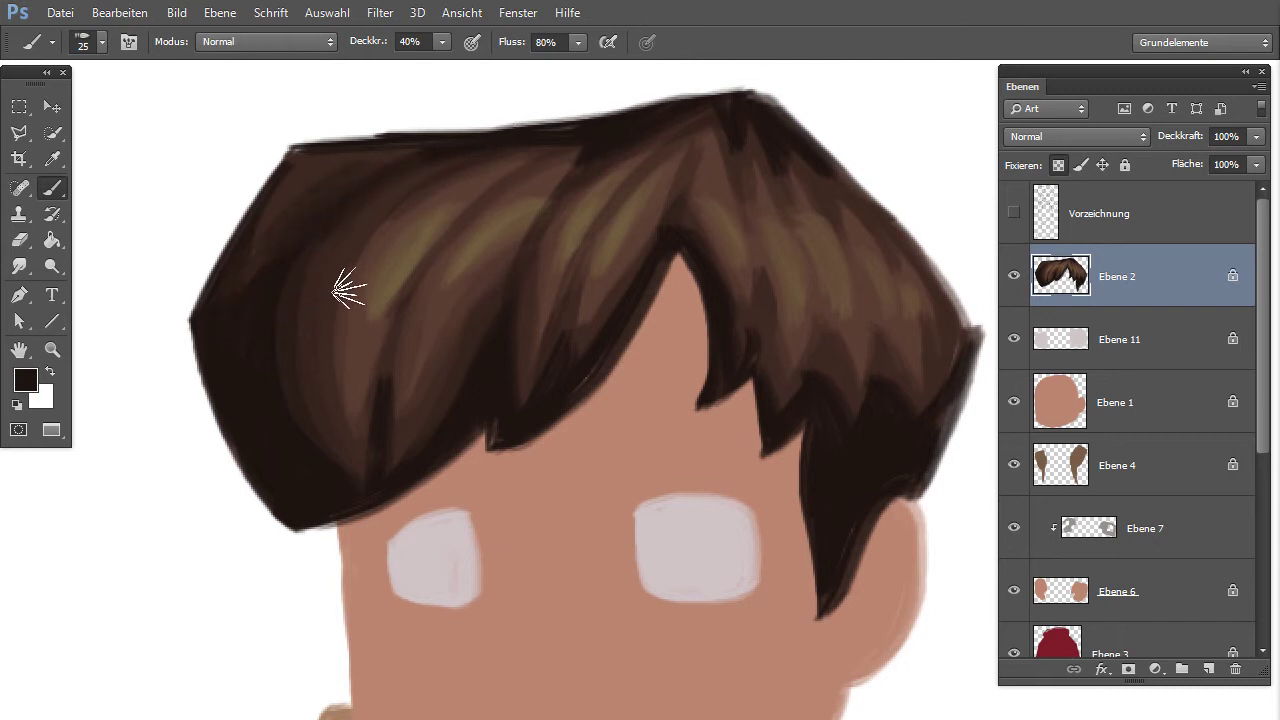
{"action": "left_click_drag", "start_coordinate": [398, 355], "coordinate": [404, 424]}
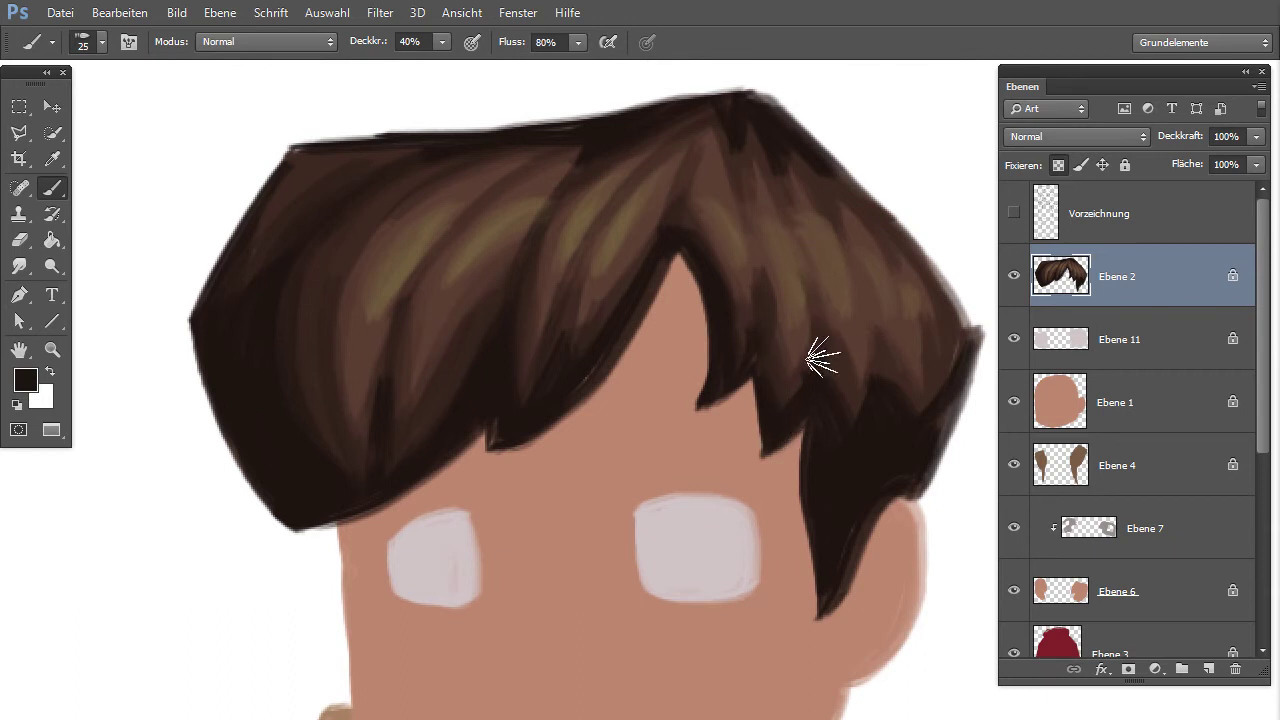
{"action": "left_click_drag", "start_coordinate": [868, 262], "coordinate": [860, 360]}
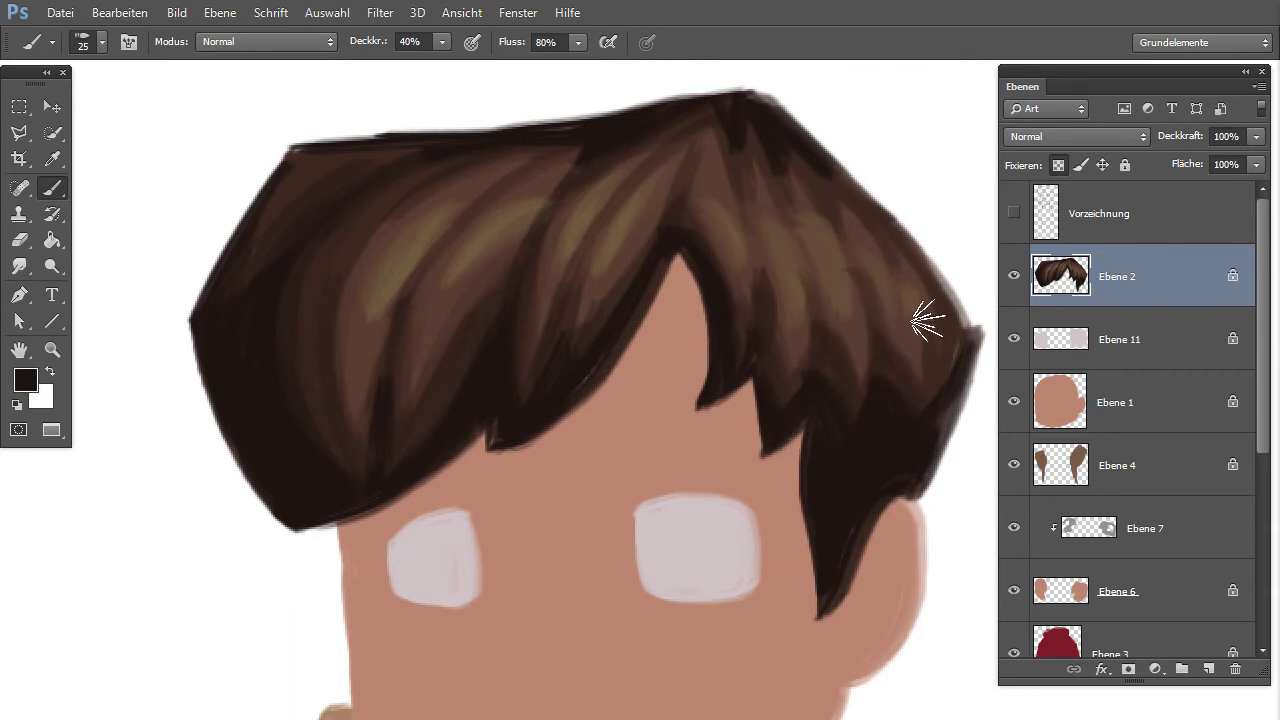
{"action": "left_click_drag", "start_coordinate": [928, 429], "coordinate": [905, 215]}
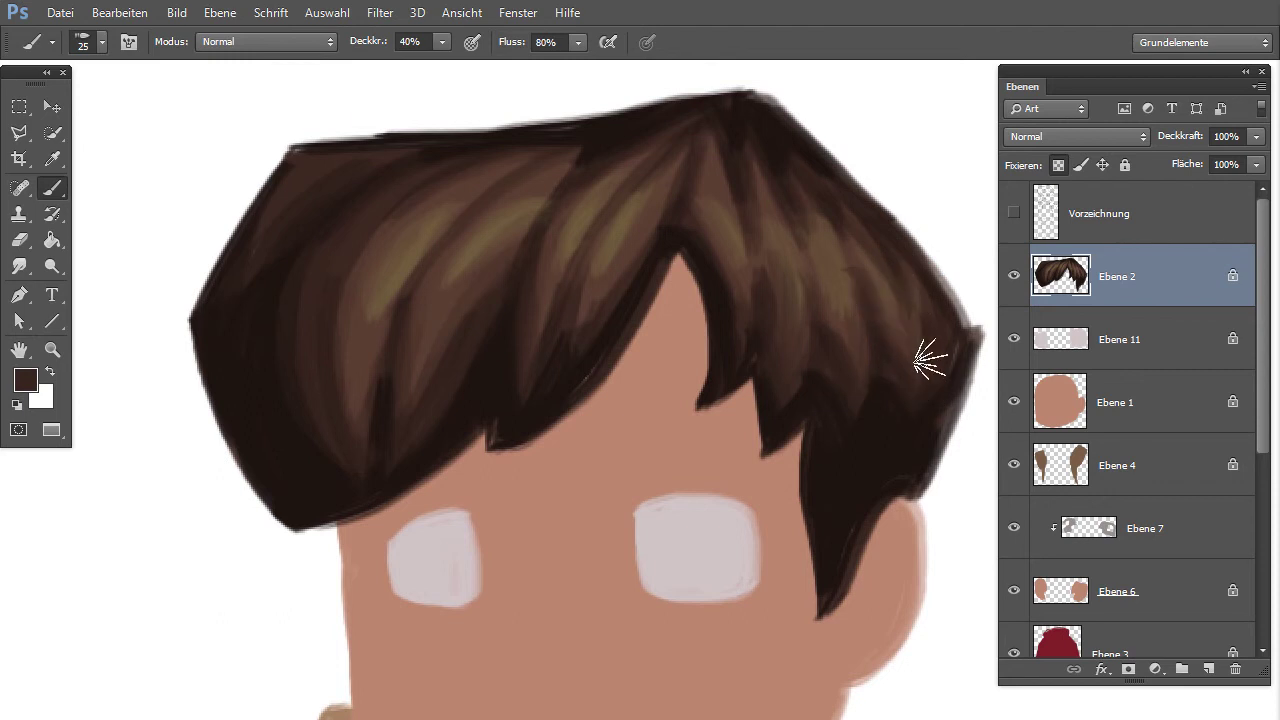
{"action": "left_click", "coordinate": [588, 295], "text": "alt"}
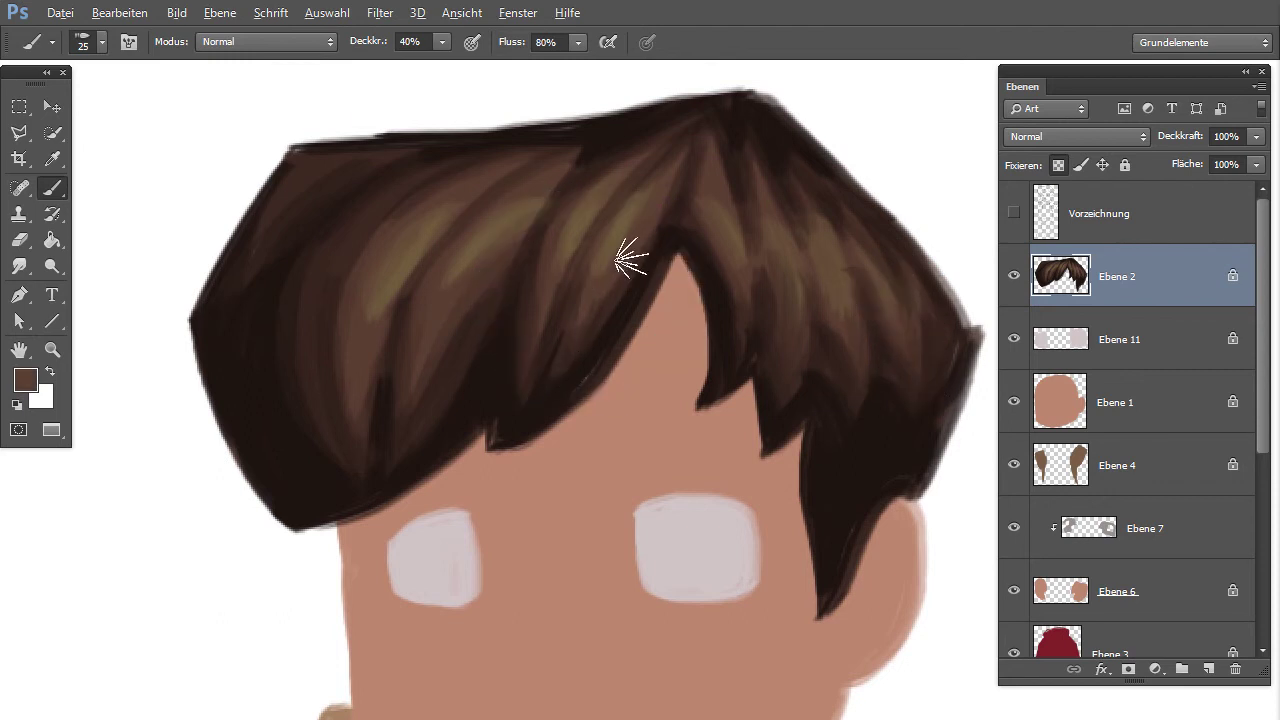
{"action": "key", "text": "ctrl+minus"}
{"action": "key", "text": "ctrl+minus"}
{"action": "key", "text": "ctrl+minus"}
{"action": "key", "text": "ctrl+minus"}
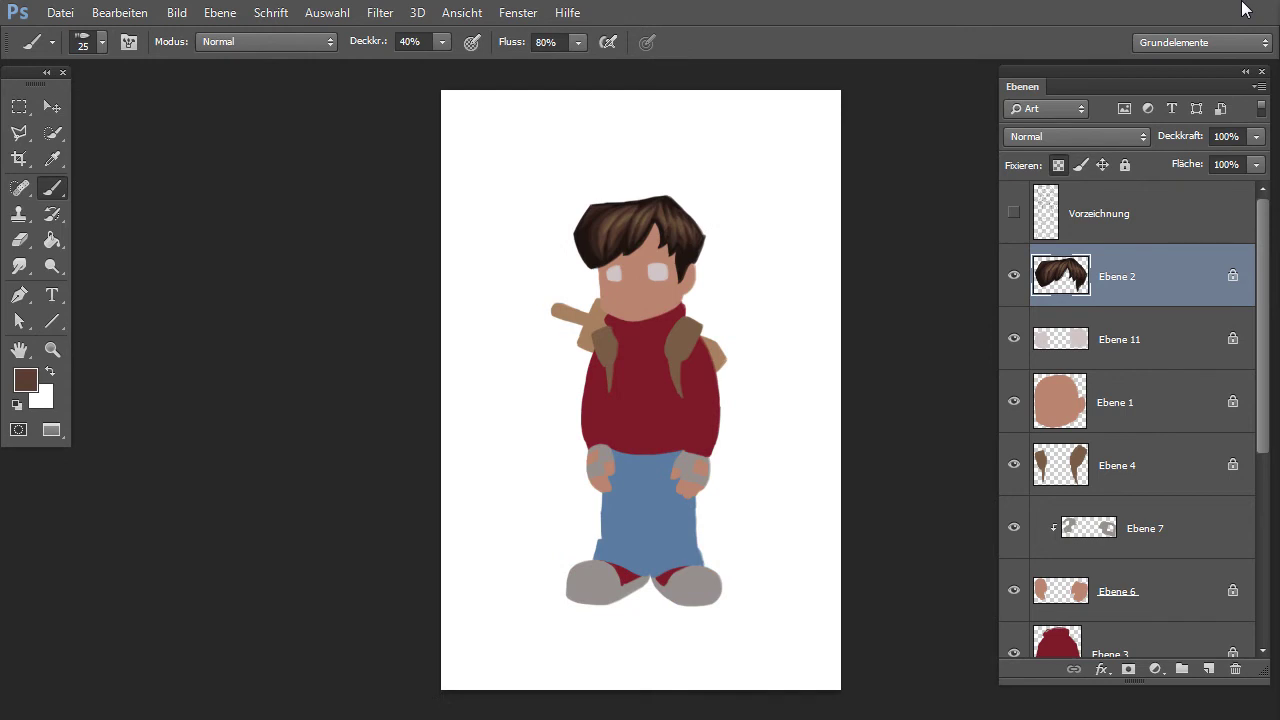
{"action": "key", "text": "ctrl+plus"}
{"action": "key", "text": "ctrl+minus"}
{"action": "key", "text": "ctrl+plus"}
{"action": "key", "text": "ctrl+plus"}
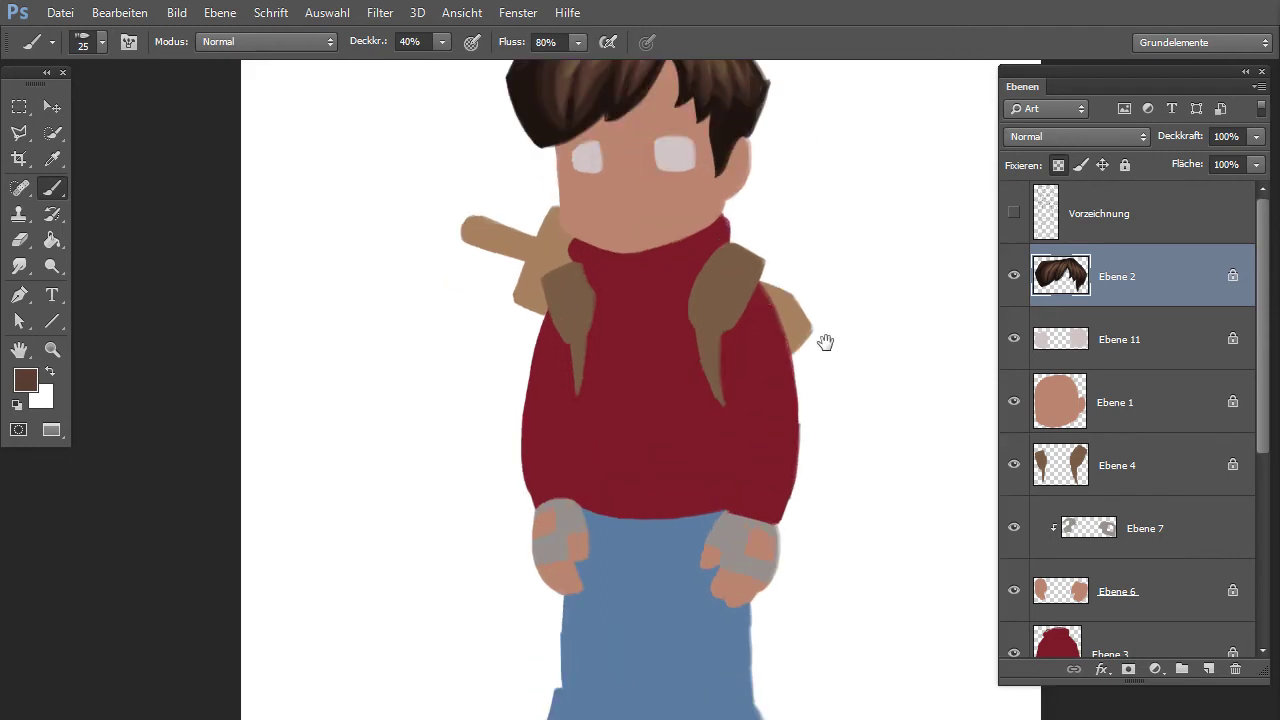
{"action": "left_click_drag", "start_coordinate": [825, 342], "coordinate": [846, 517]}
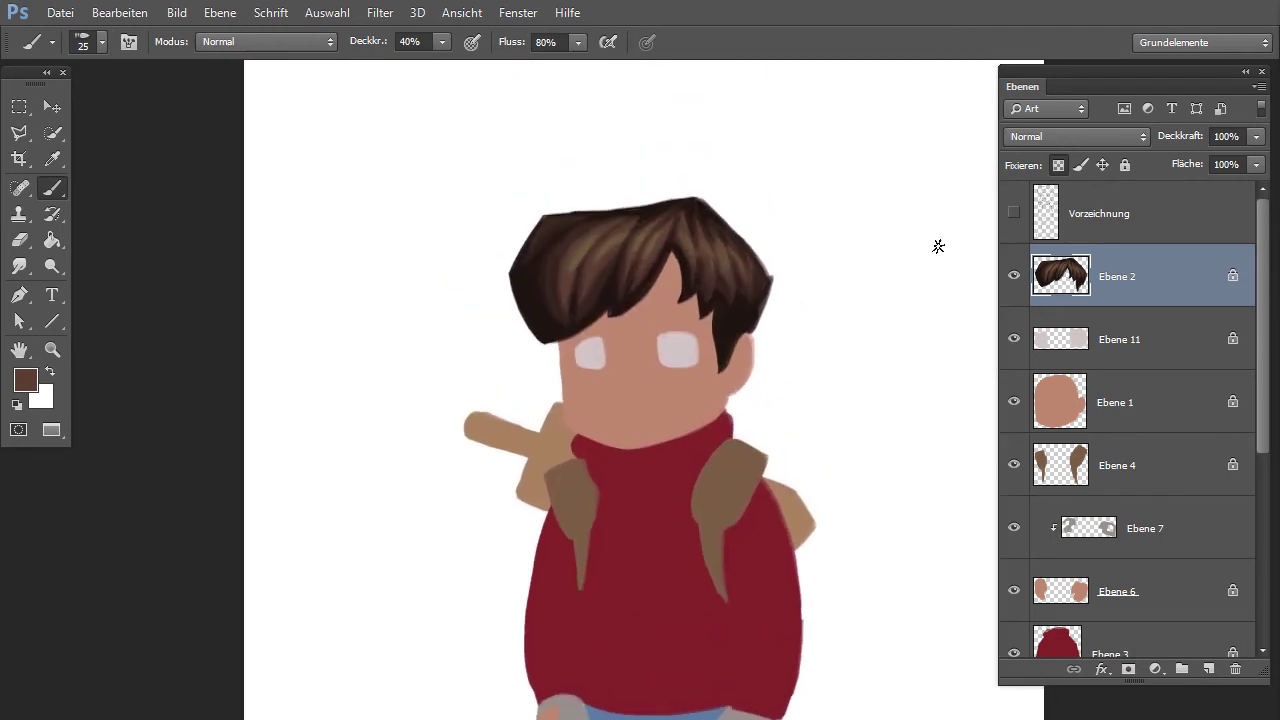